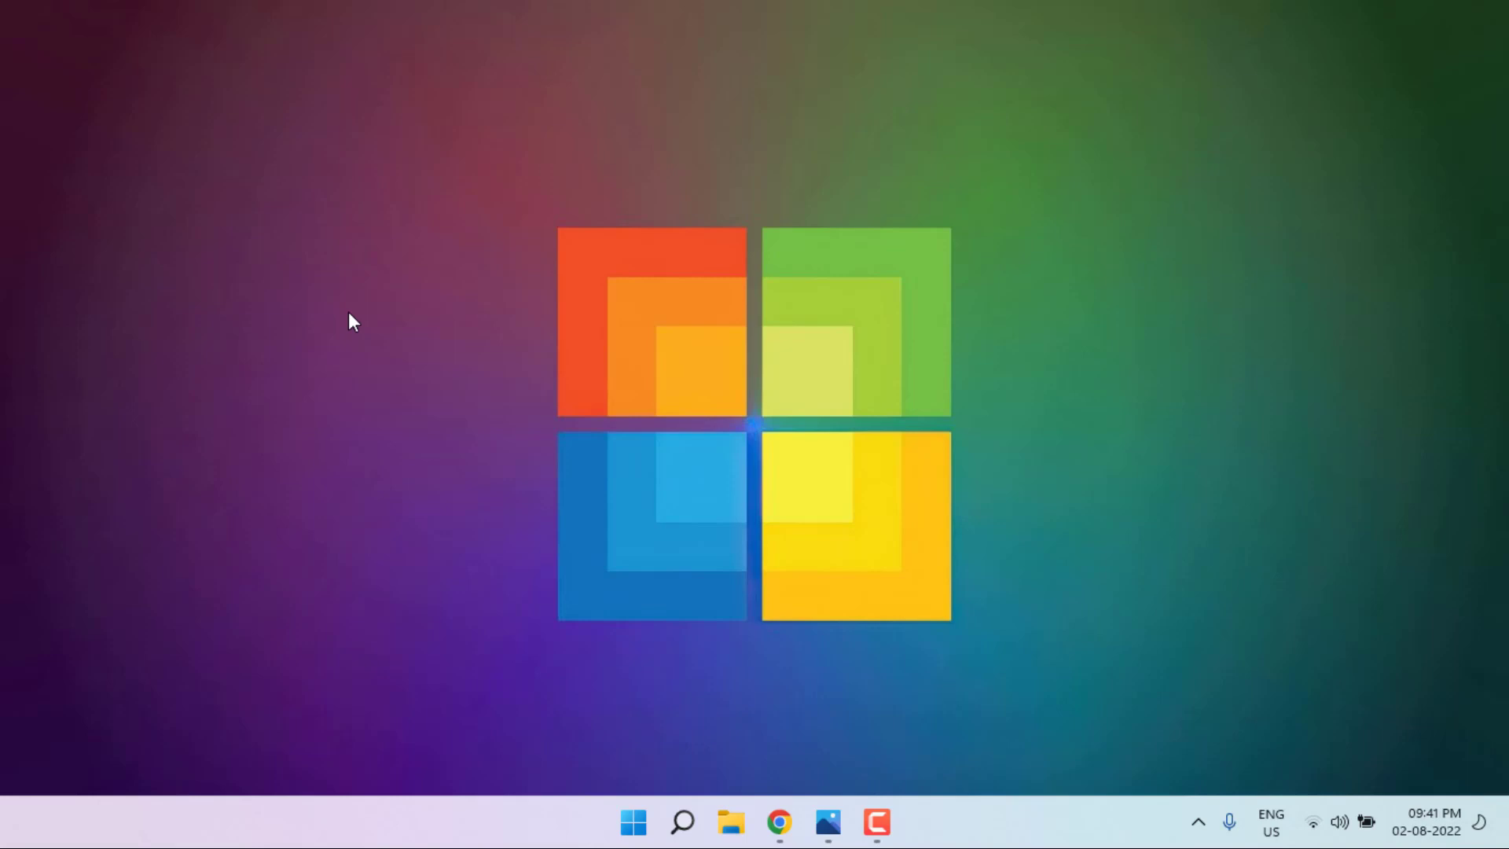
# Step: View the valorant error.png screenshot of the VAN9001 message, and close the image
pyautogui.click(836, 814)
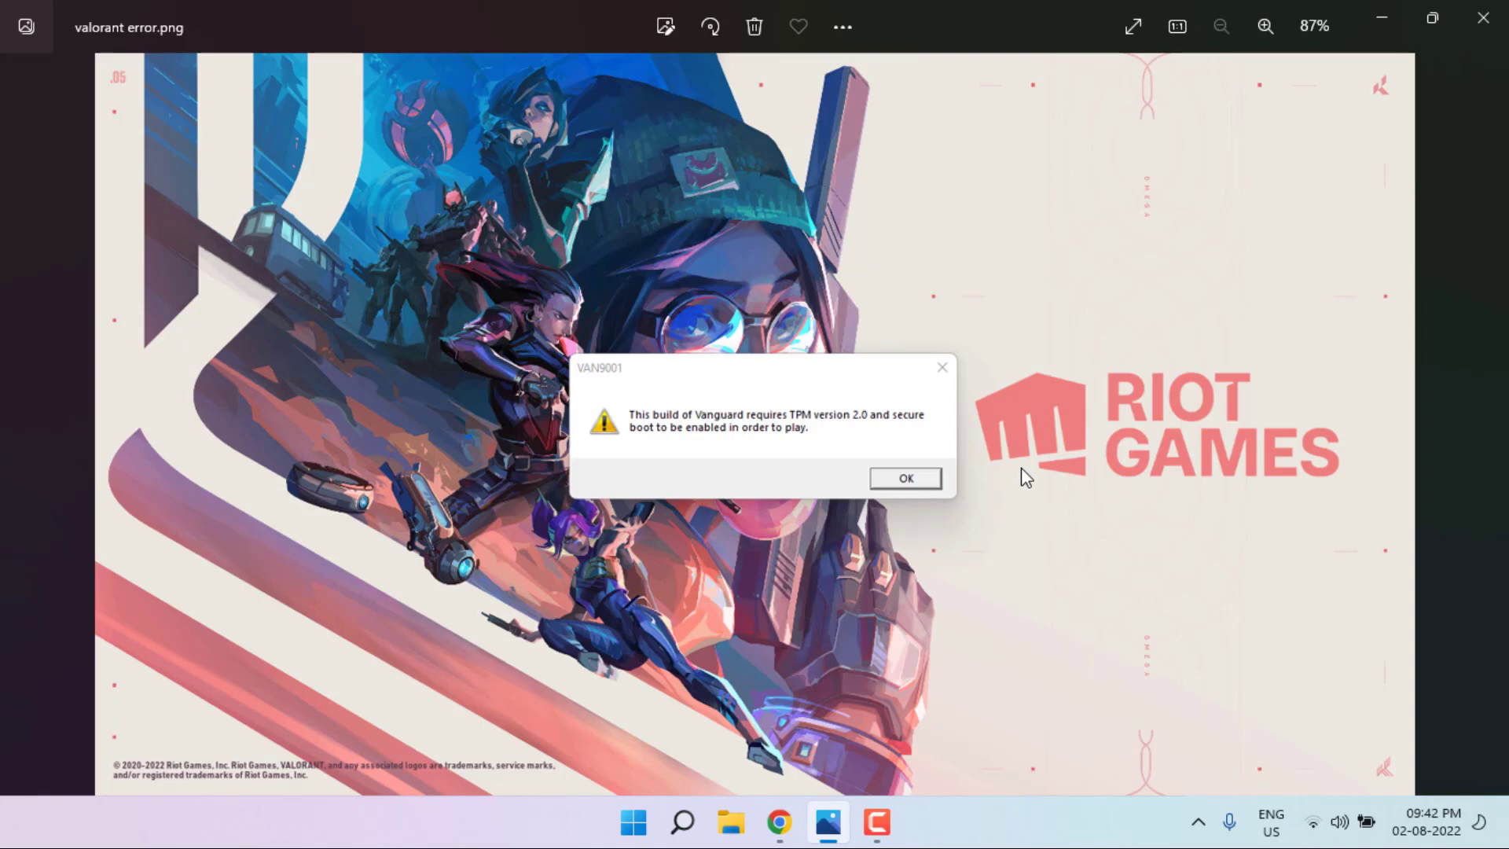
pyautogui.hotkey('alt', 'F4')
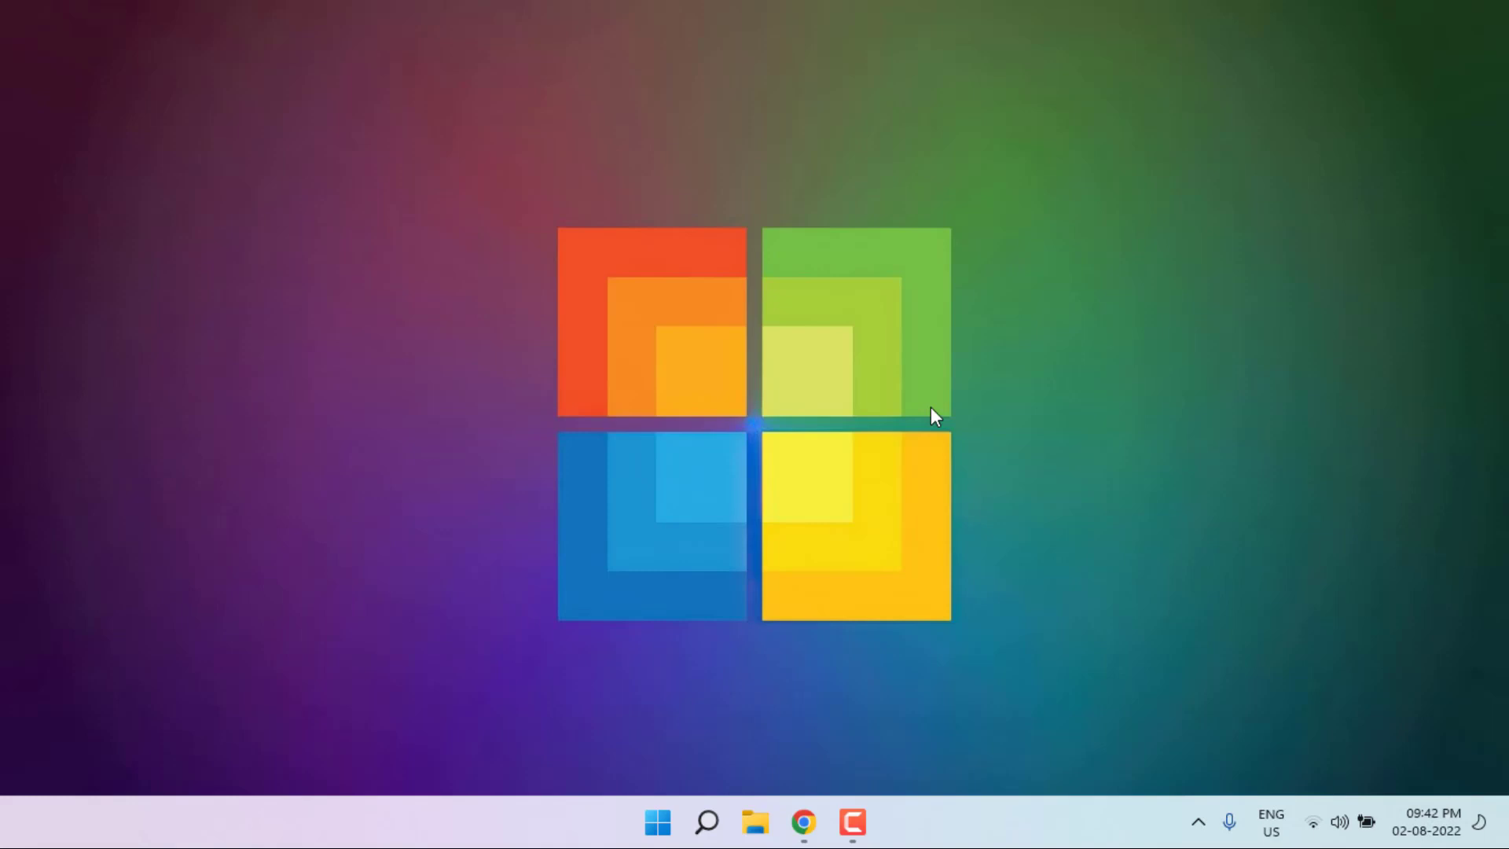
# Step: Open the Windows Services console and select the vgc service in the list
pyautogui.press('super')
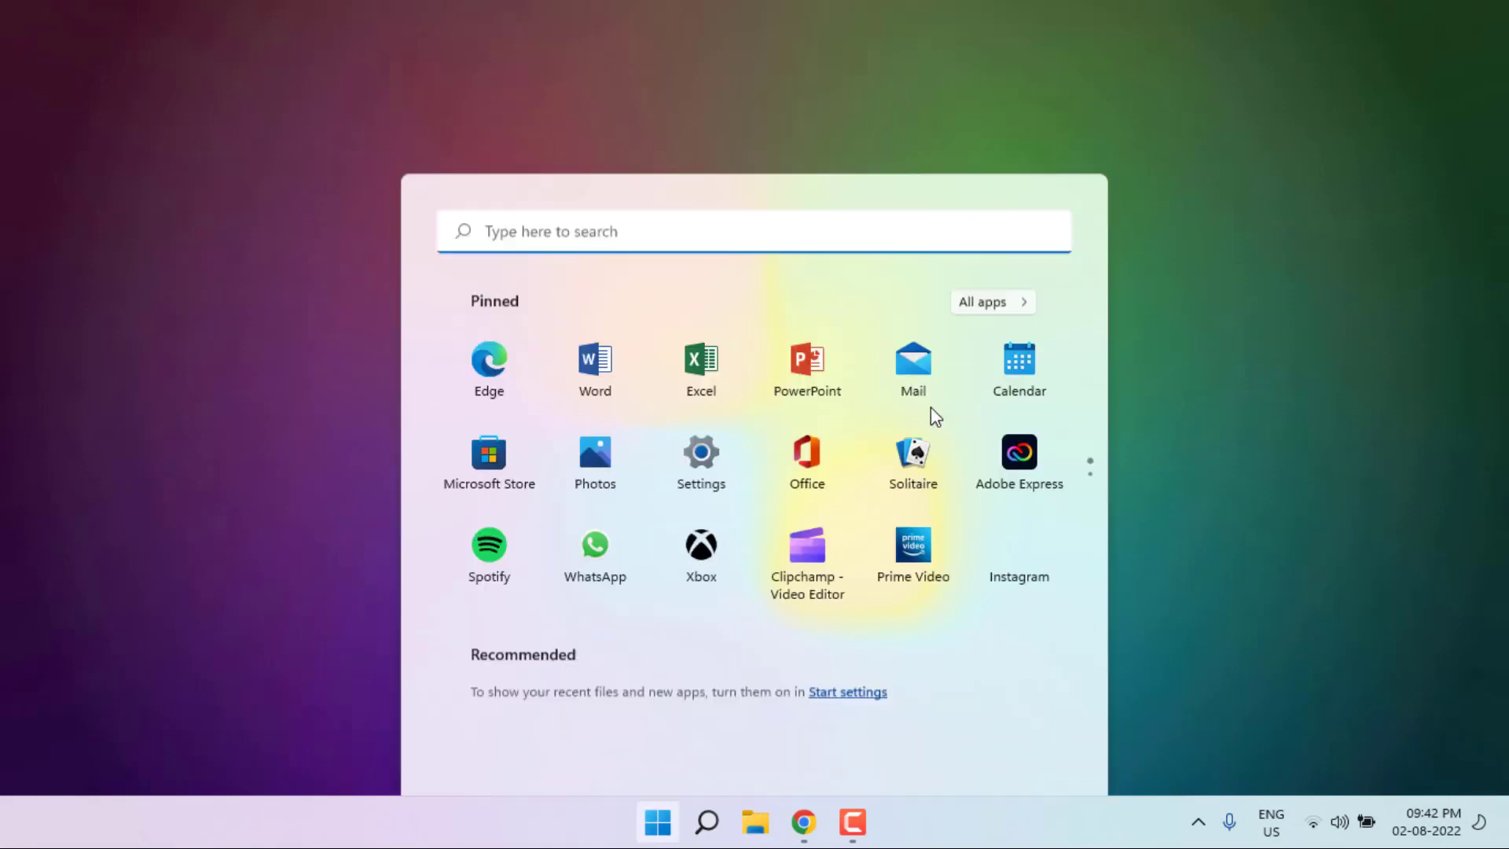
pyautogui.write('services')
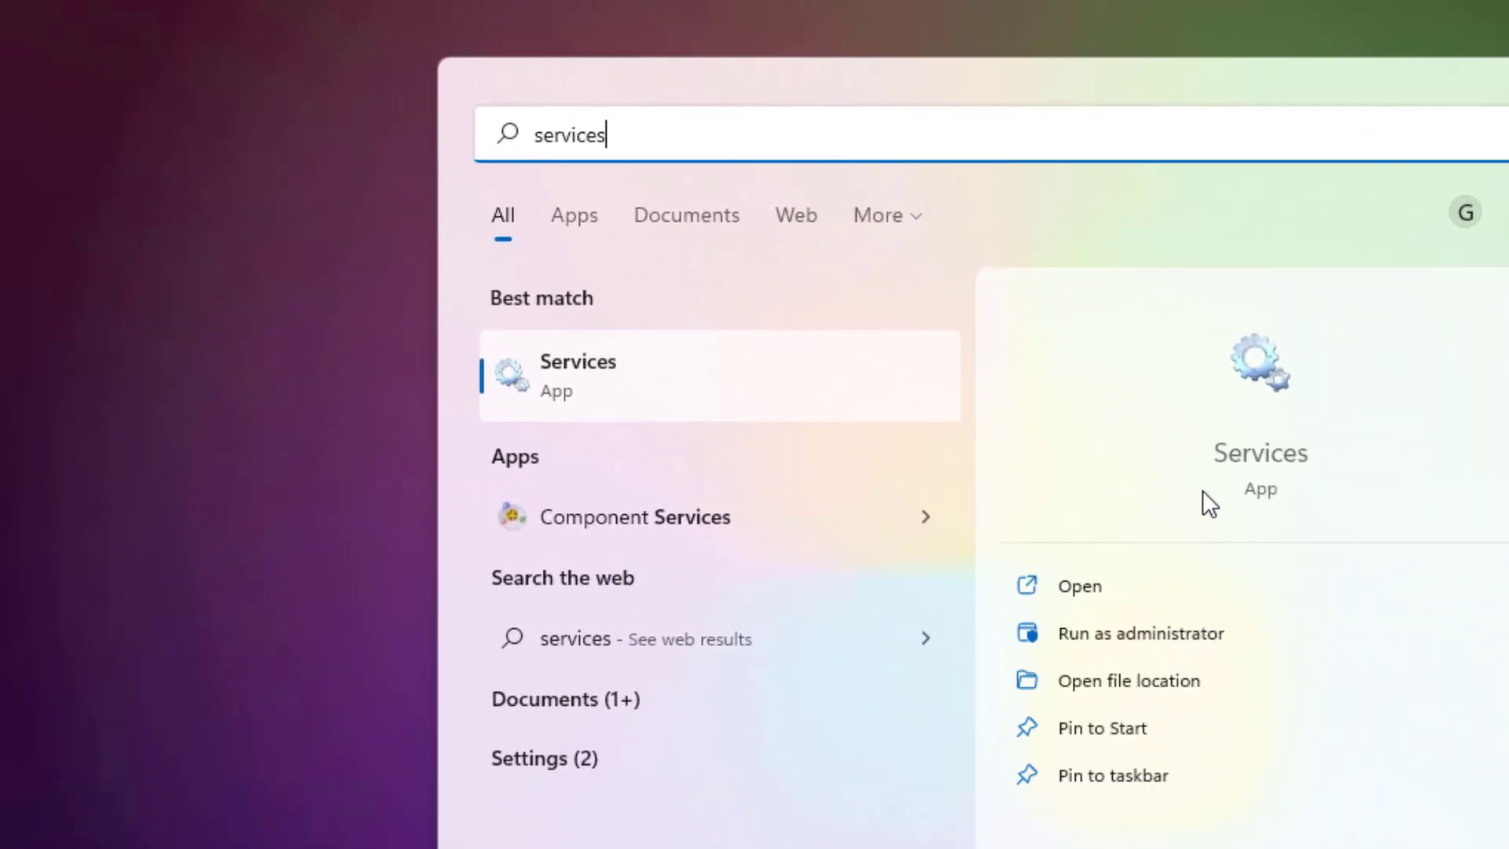
pyautogui.click(751, 395)
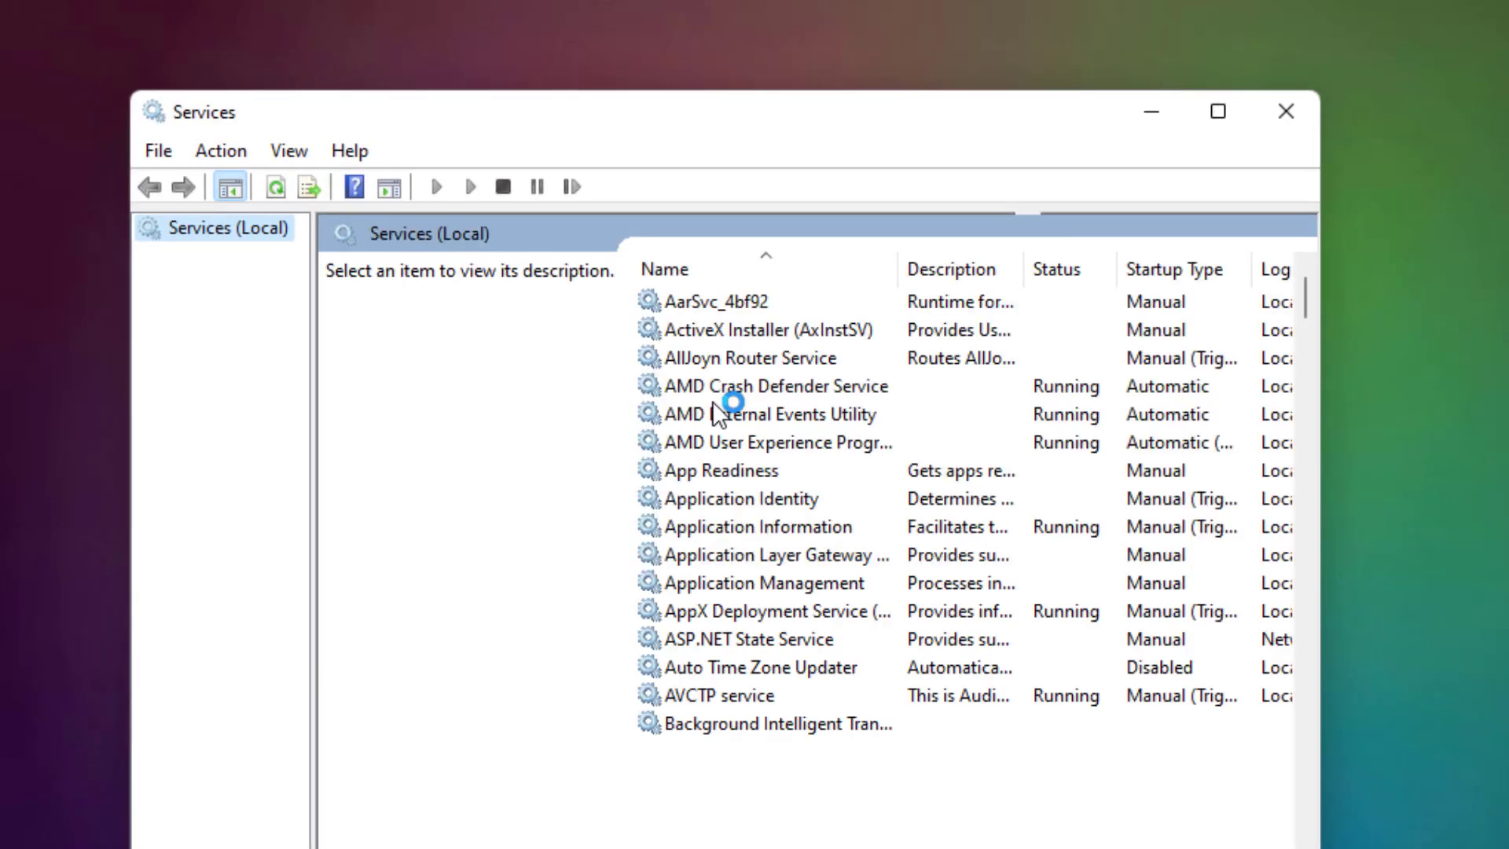
pyautogui.click(714, 473)
pyautogui.press('v')
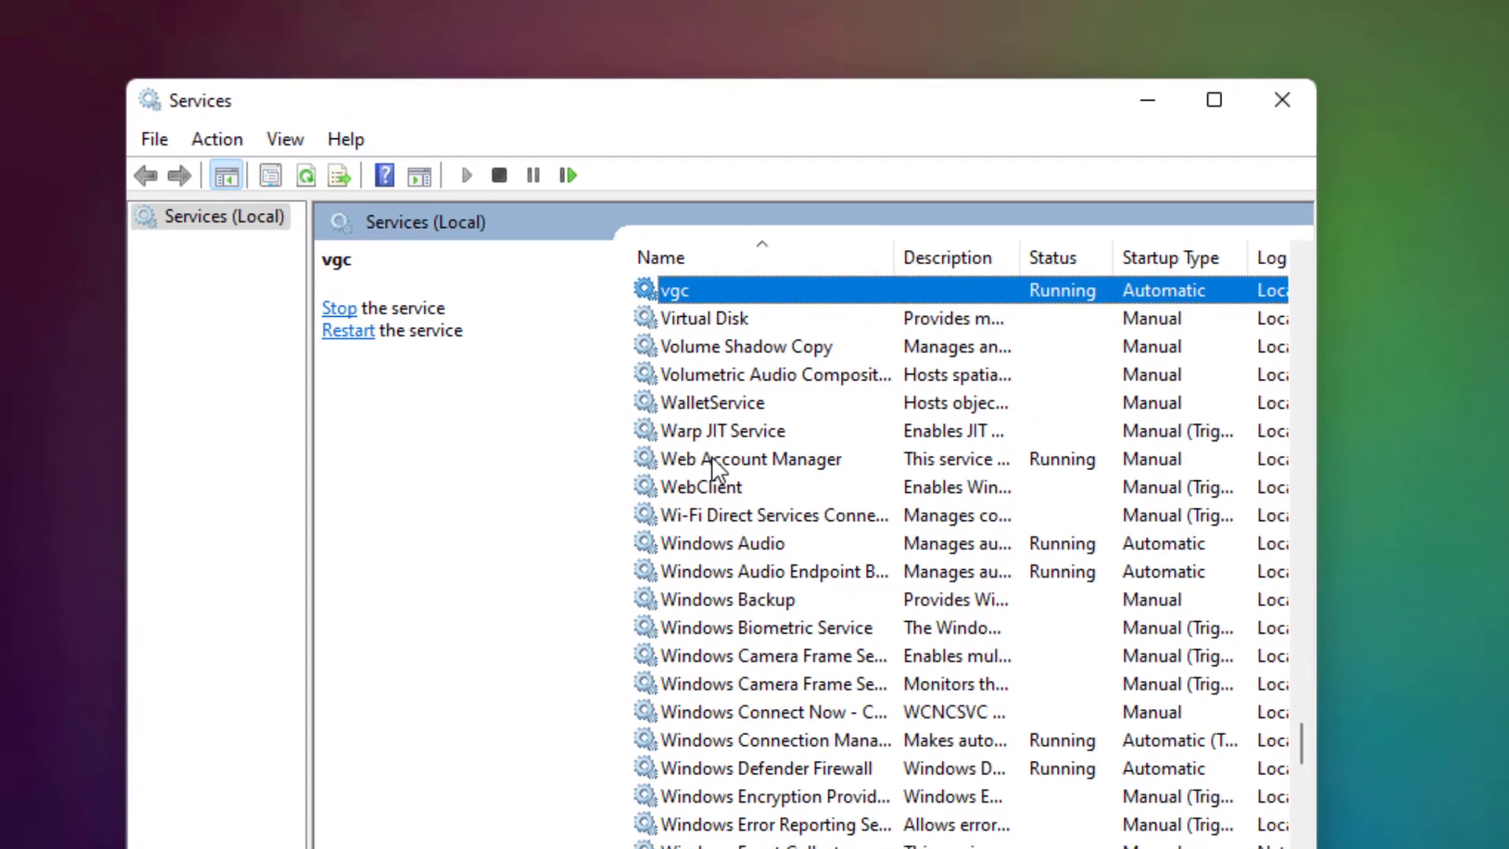
pyautogui.scroll(1, 696, 313)
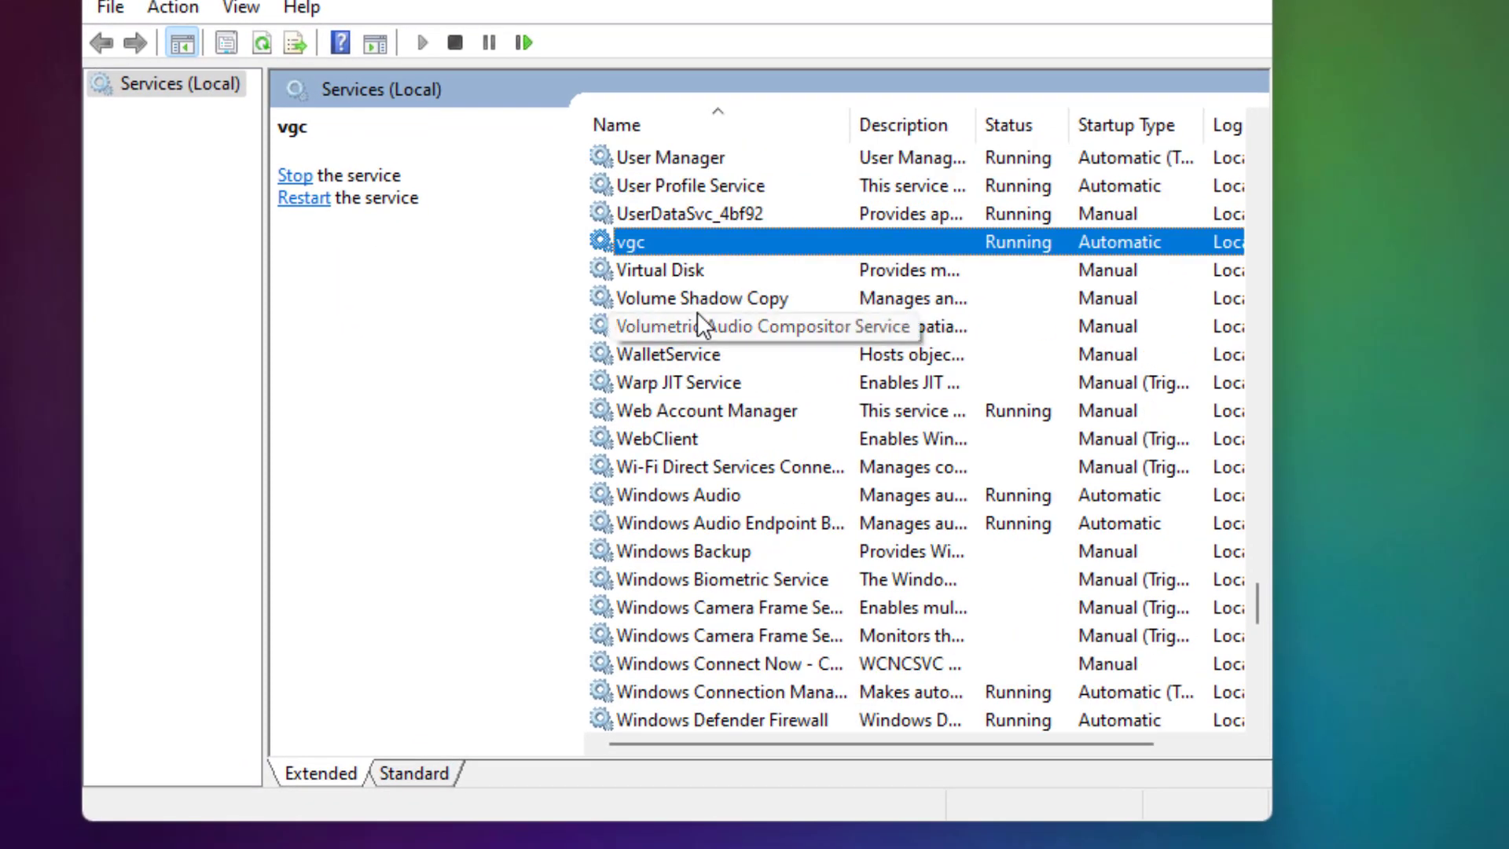
# Step: In the vgc service's properties, choose Automatic as the startup type and stop the service
pyautogui.rightClick(677, 240)
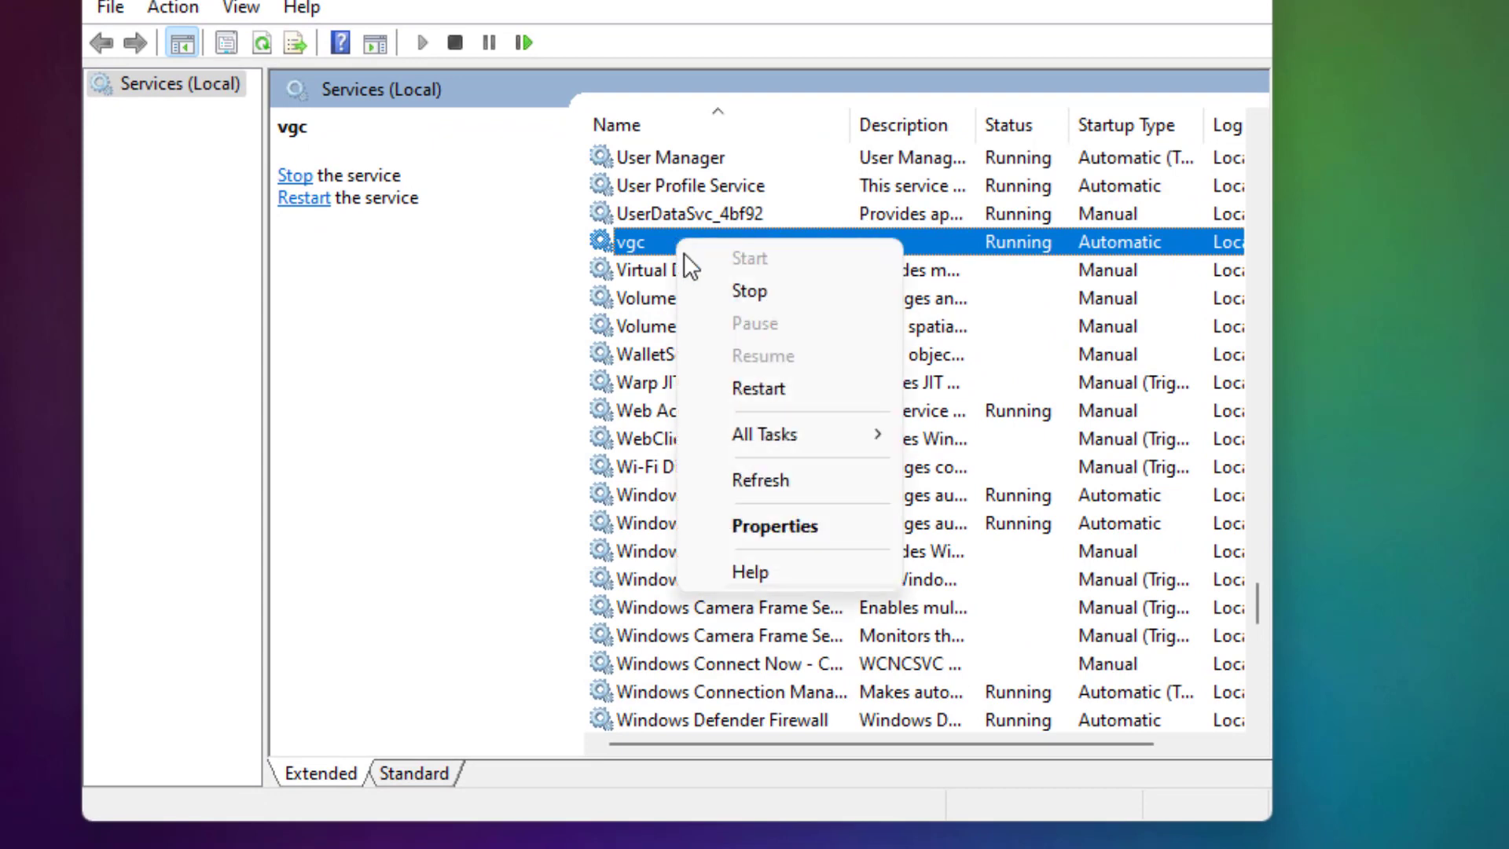
pyautogui.click(794, 523)
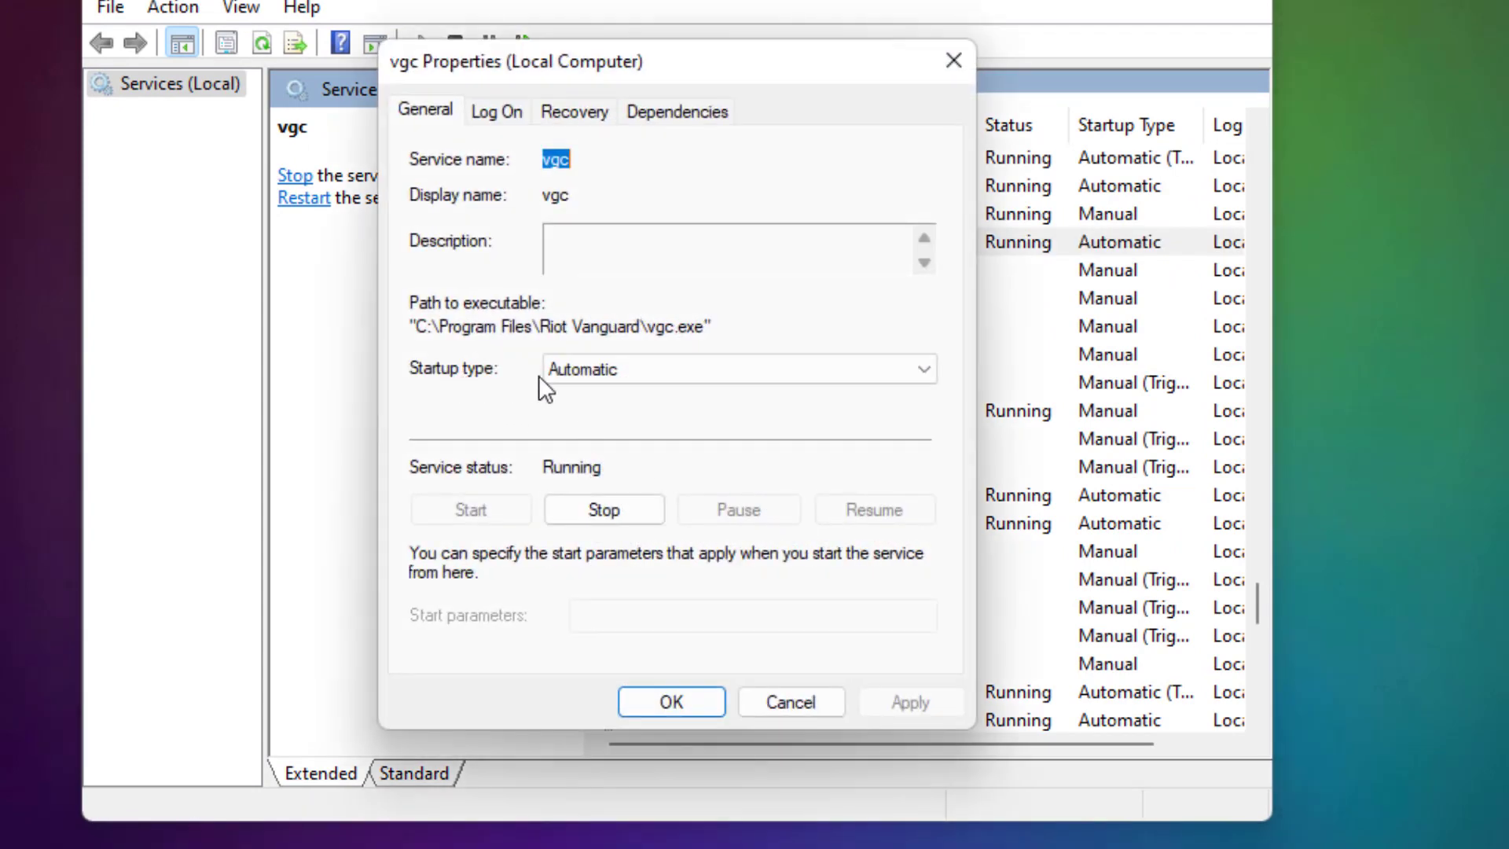
pyautogui.click(586, 374)
pyautogui.click(598, 419)
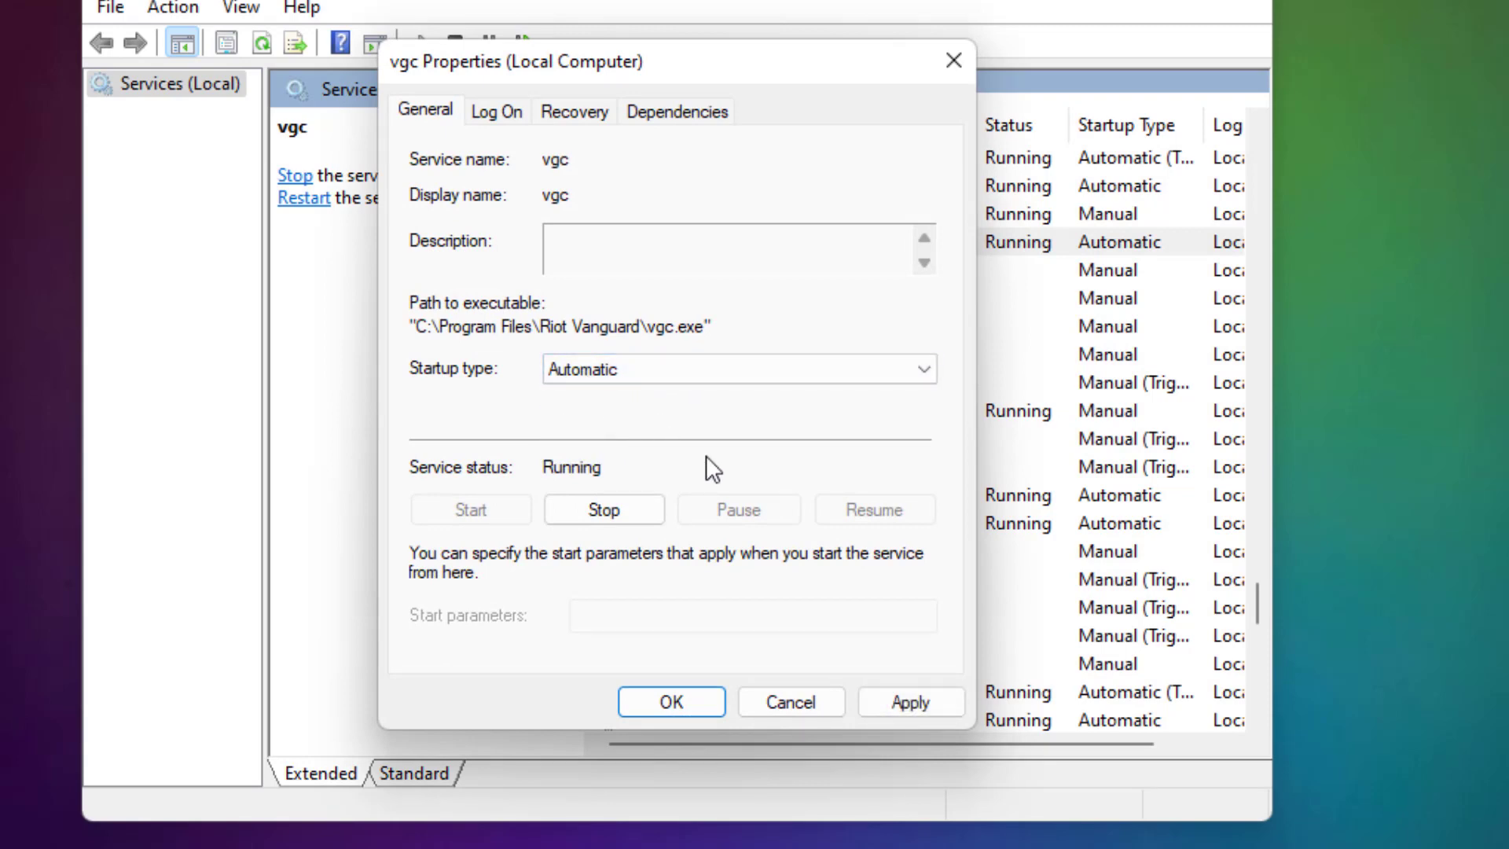
pyautogui.click(655, 516)
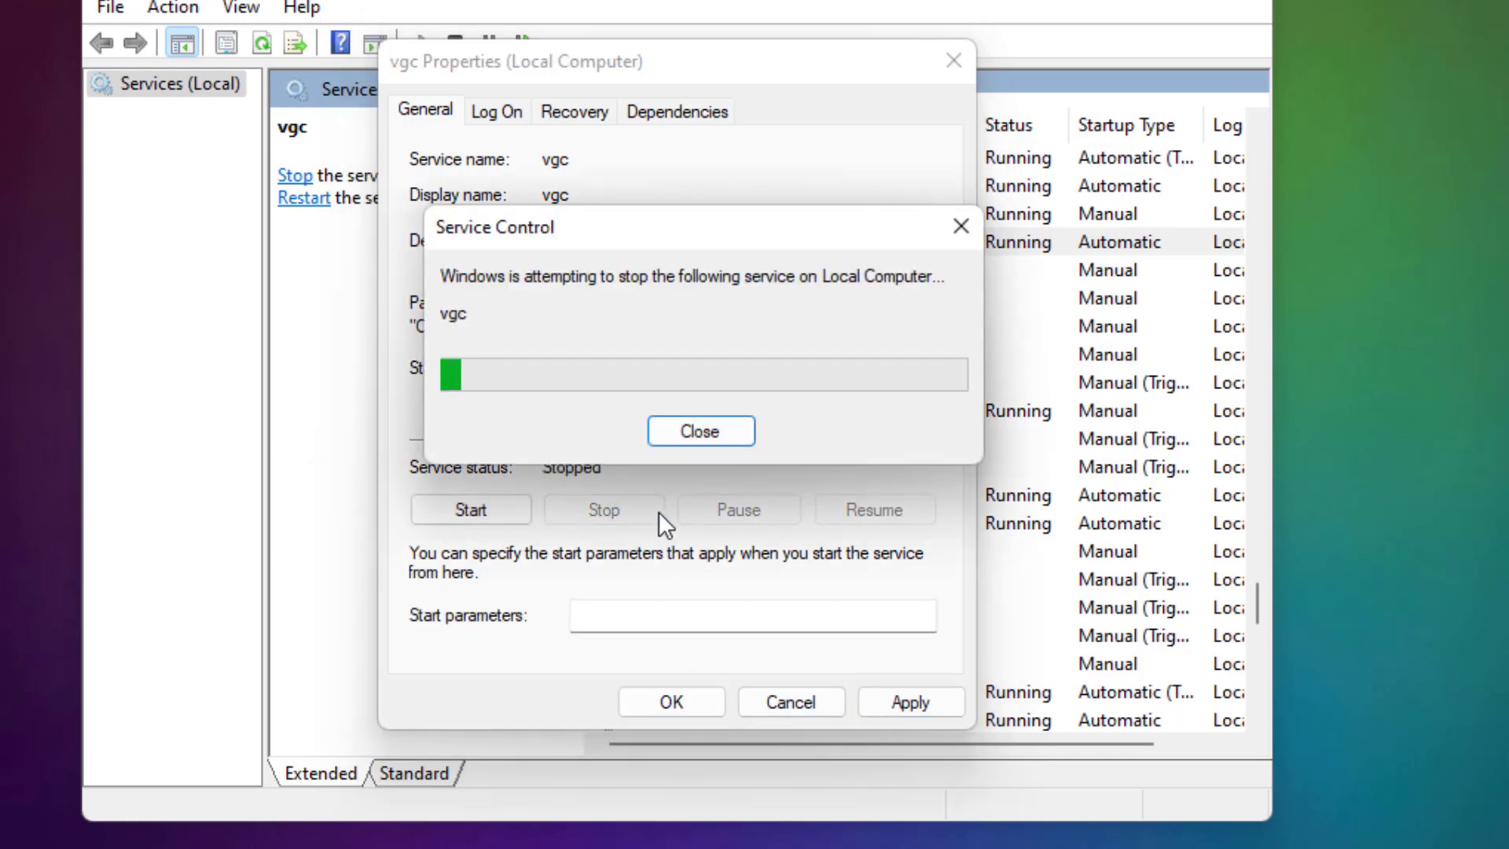
# Step: Apply the Automatic startup type to the stopped vgc service and start the service again
pyautogui.click(638, 374)
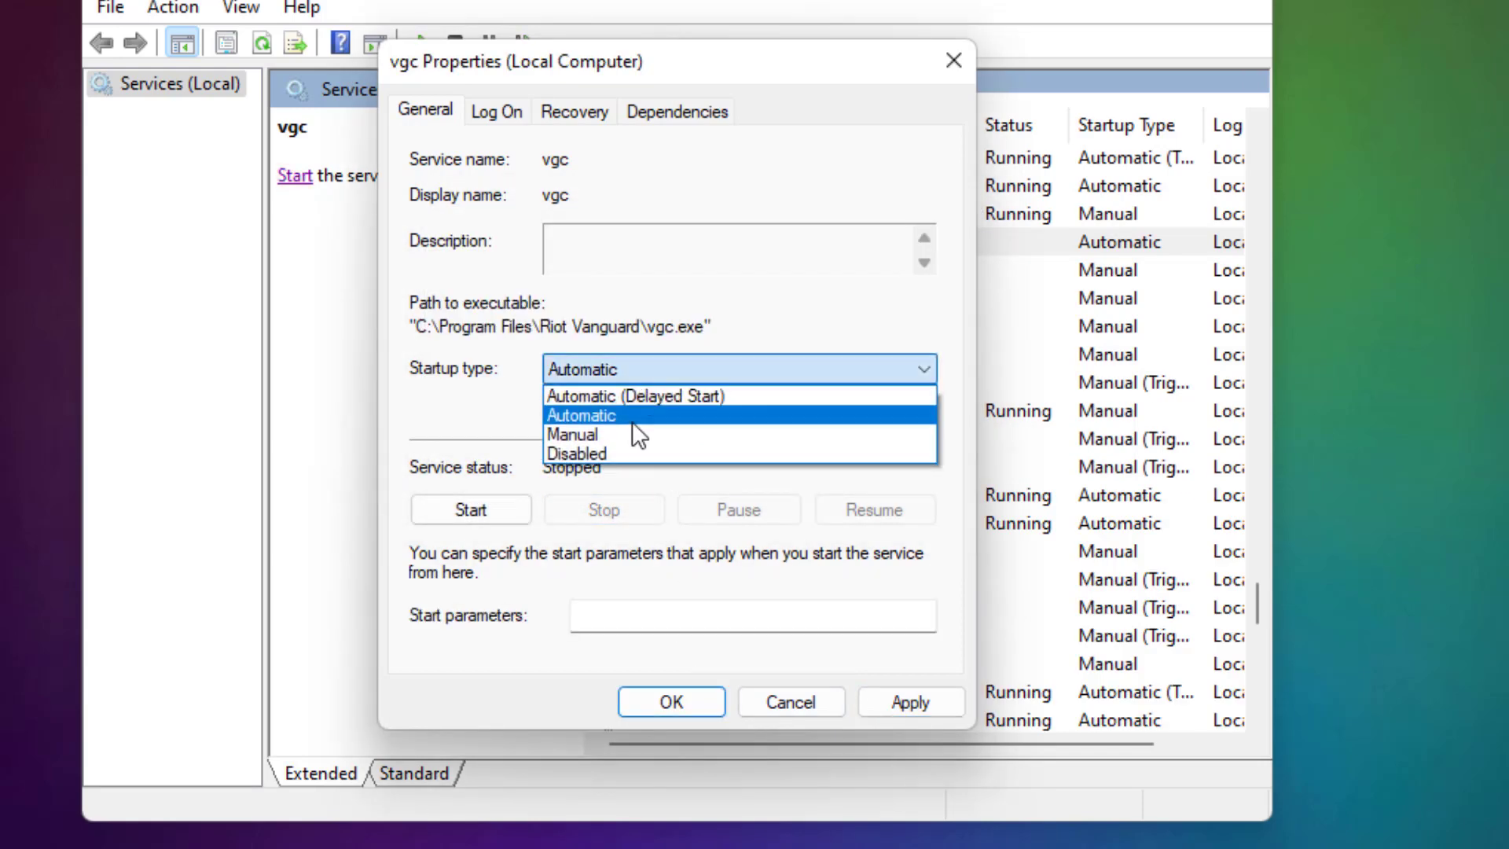
pyautogui.click(620, 414)
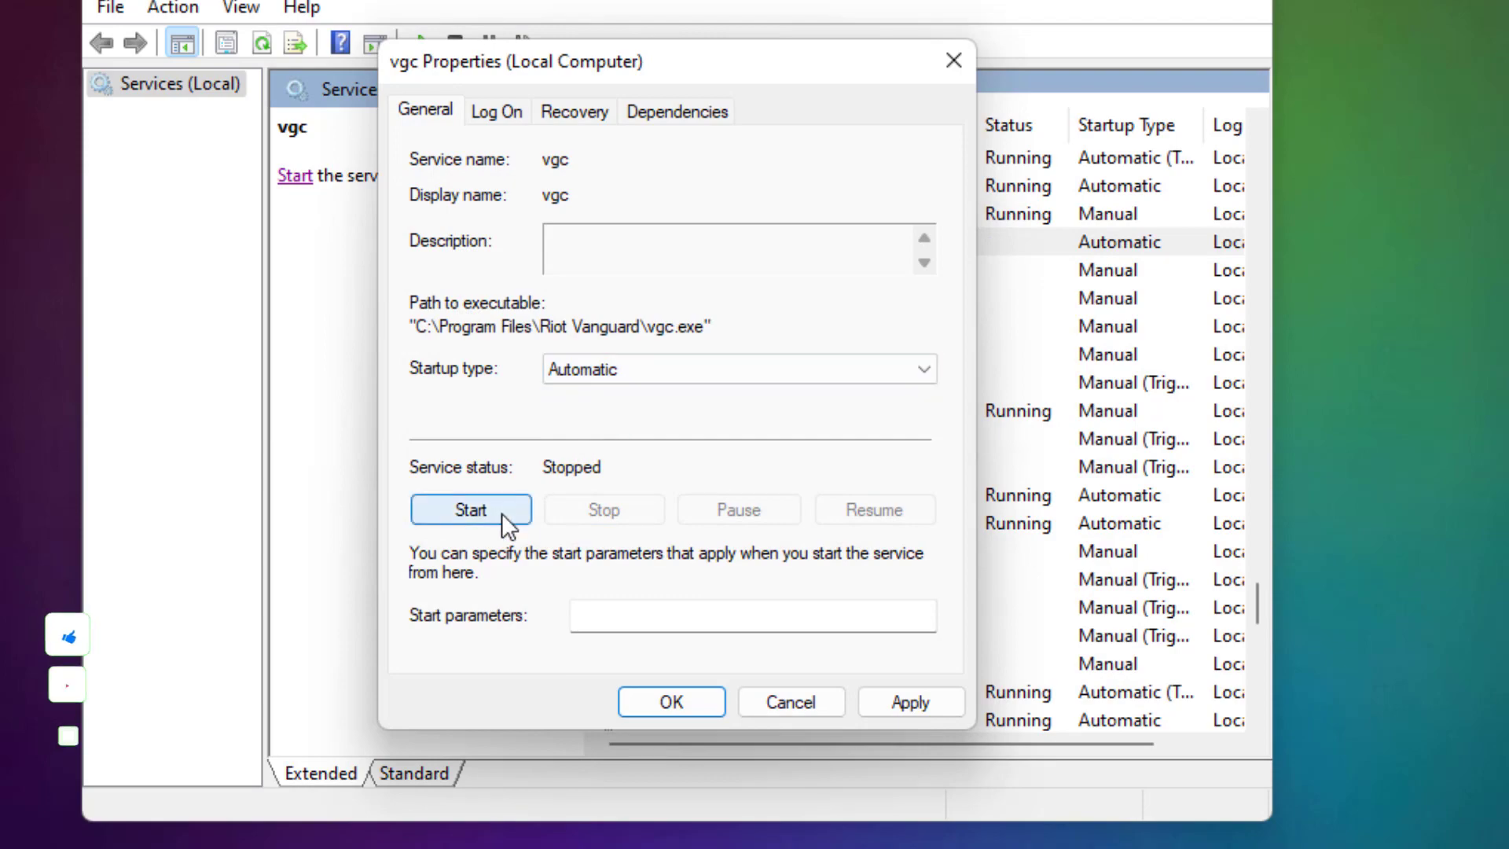
pyautogui.click(891, 702)
pyautogui.click(701, 702)
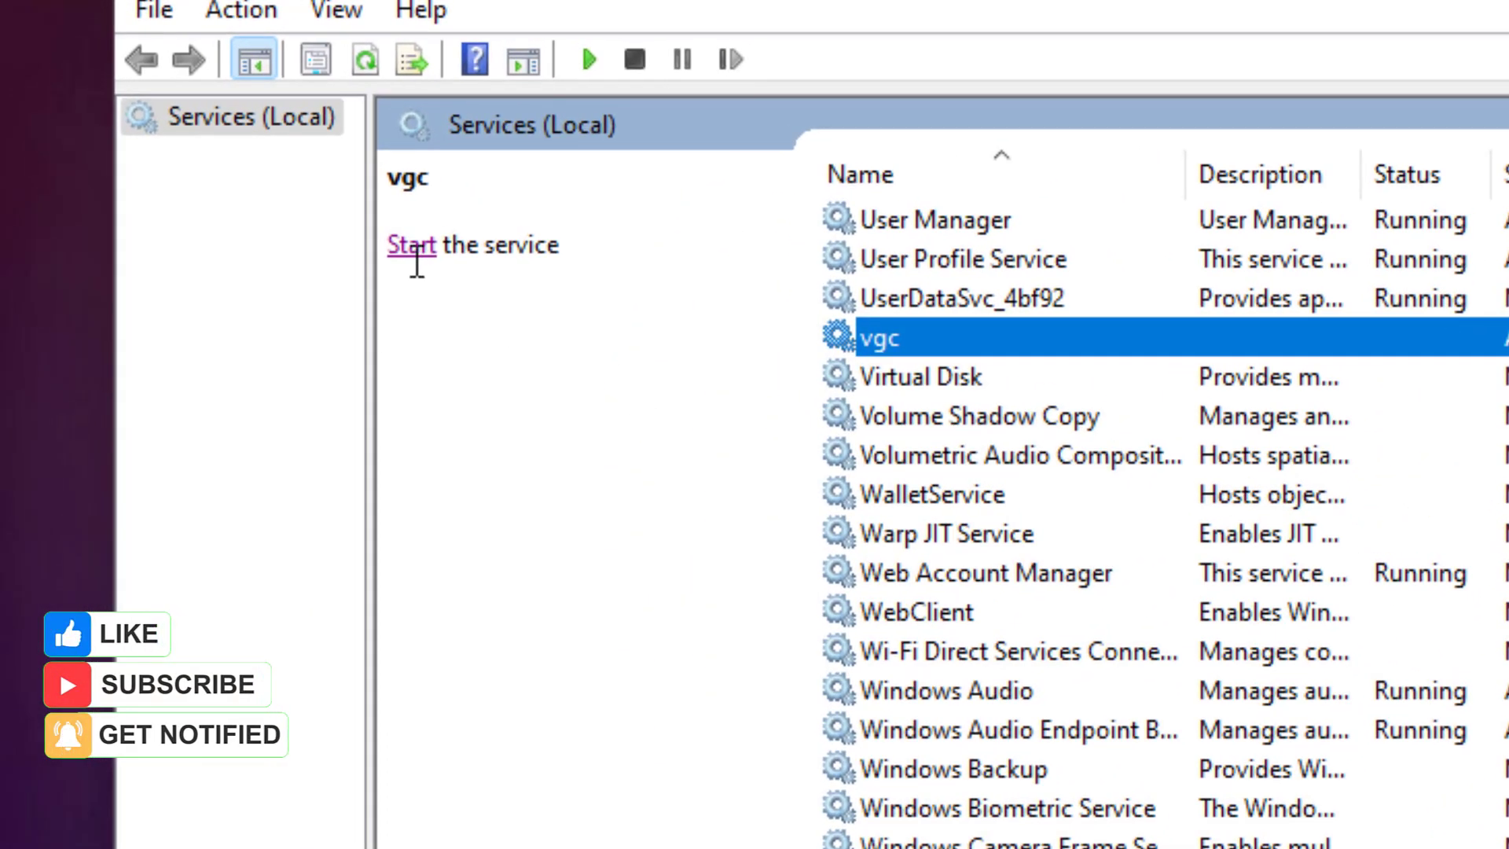
pyautogui.click(300, 180)
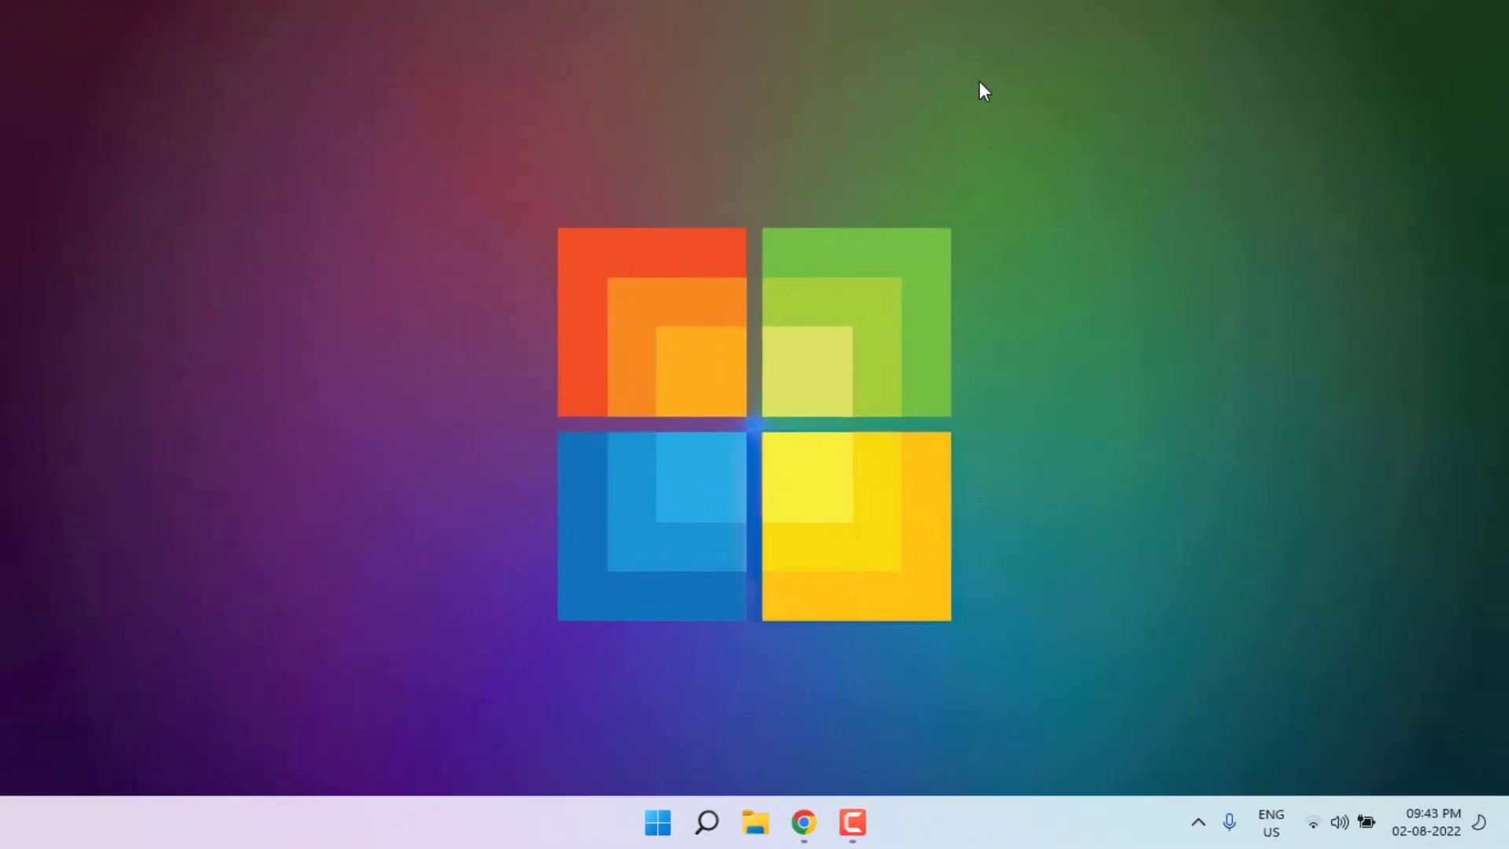
# Step: Open the local application data folder by running %localappdata%
pyautogui.press('super+r')
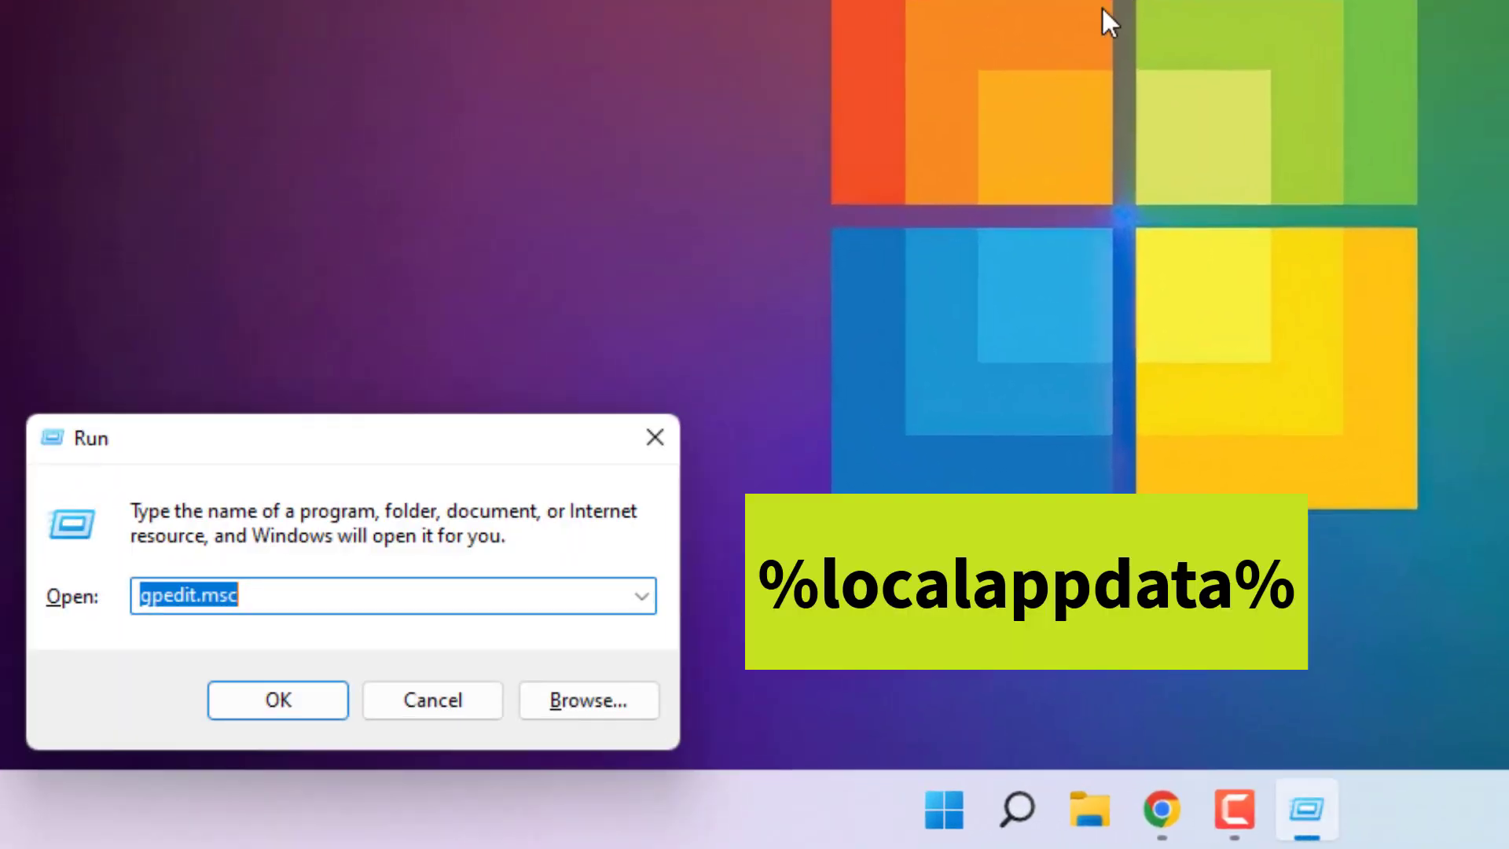
pyautogui.write('%')
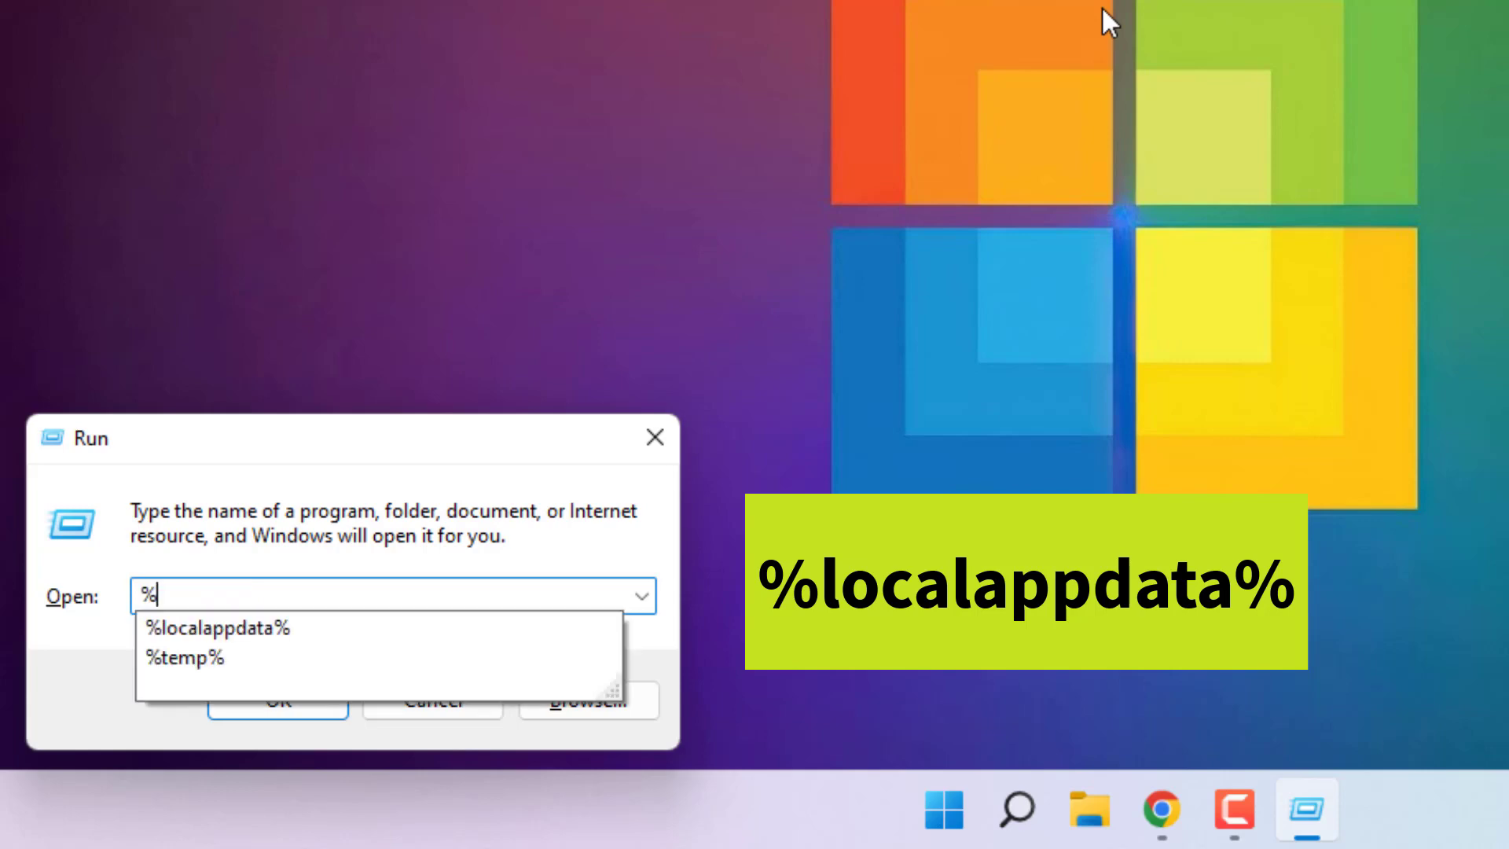
pyautogui.press('Down')
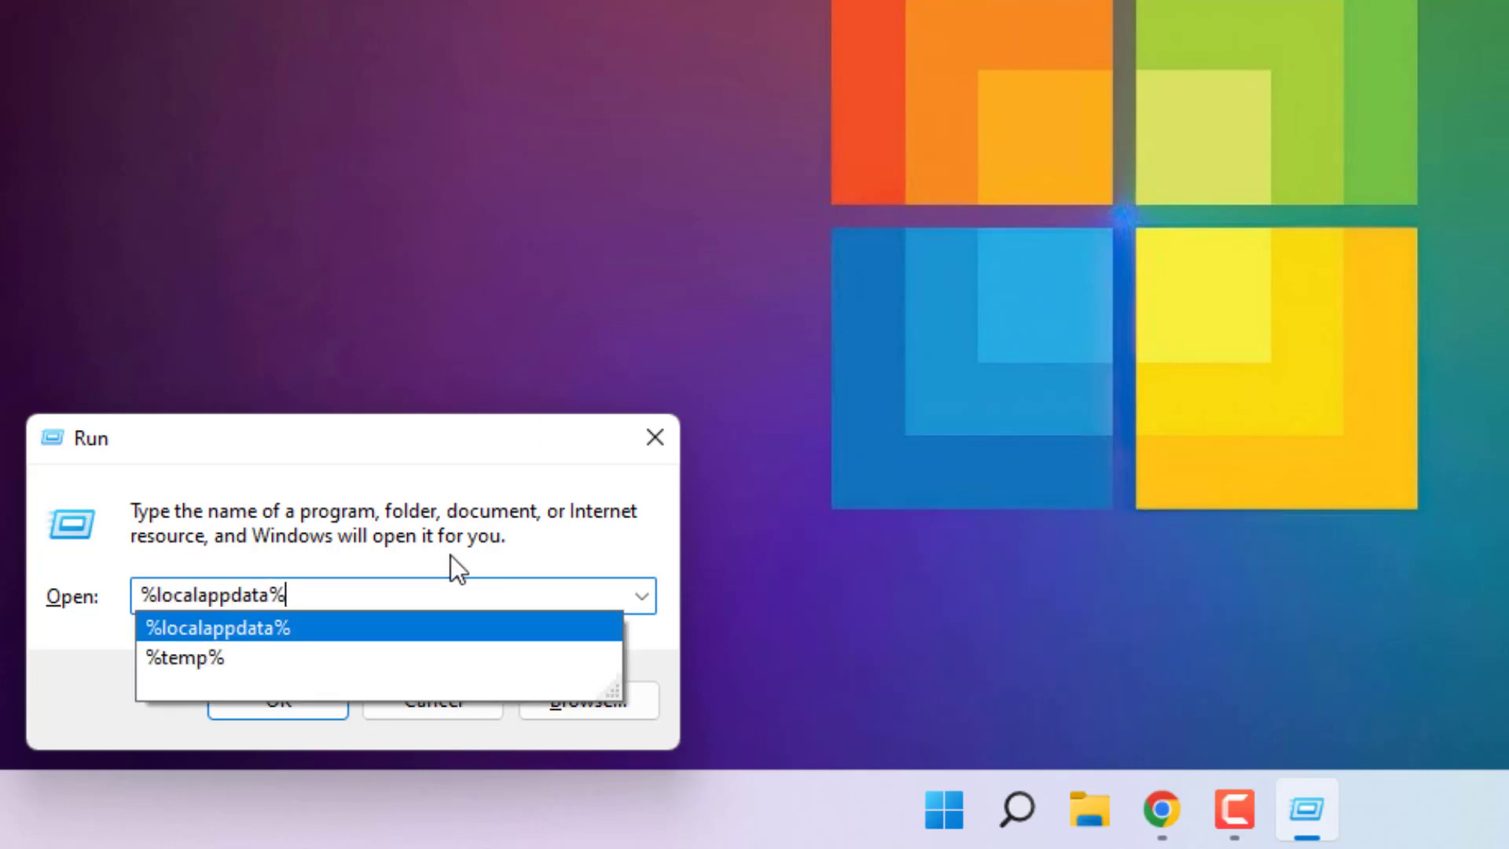
pyautogui.press('Return')
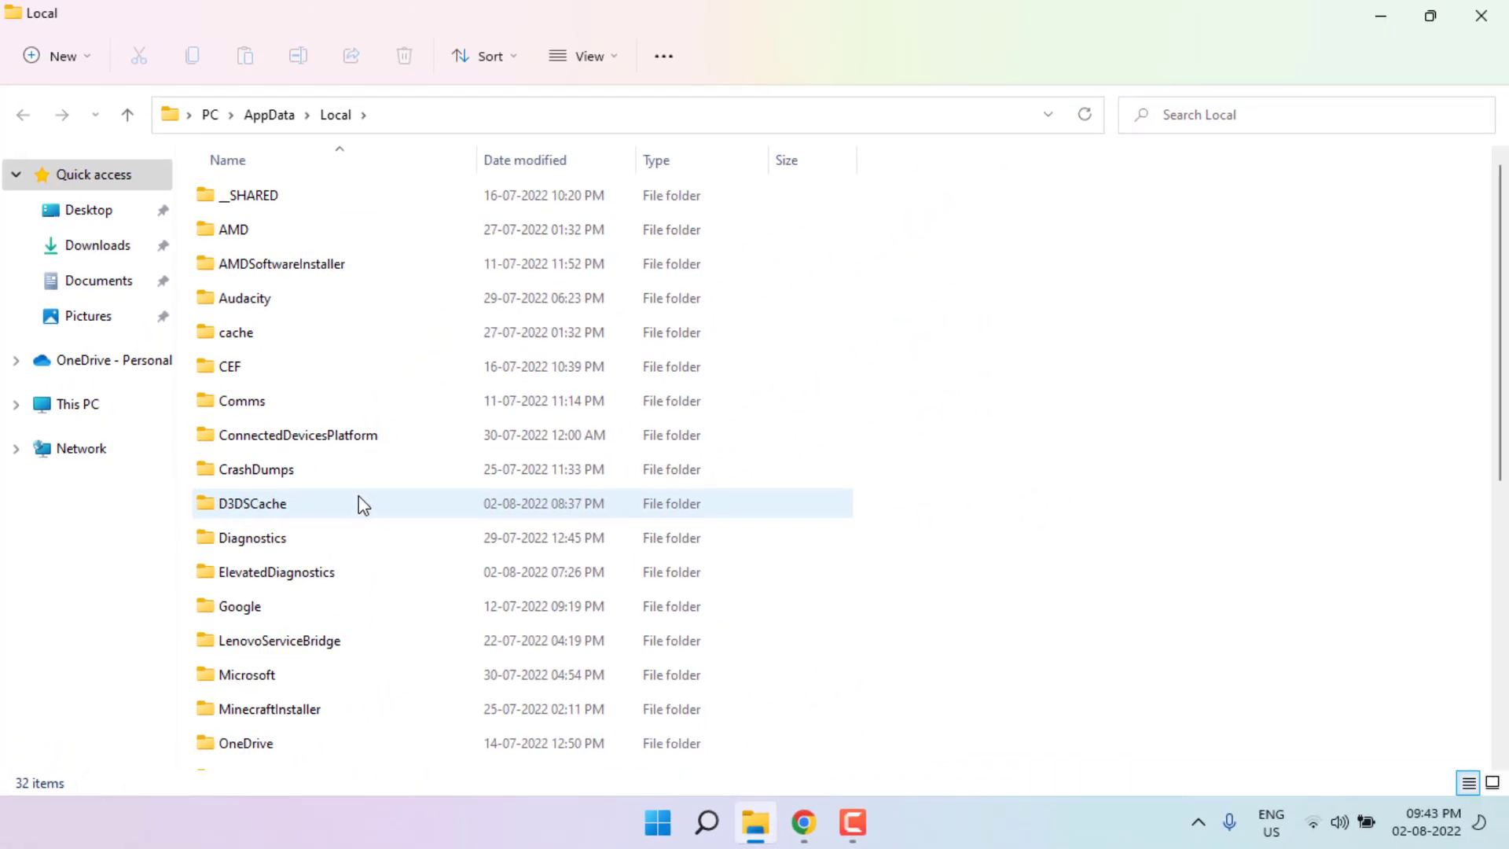
# Step: Open the Logs folder inside VALORANT\Saved
pyautogui.click(347, 504)
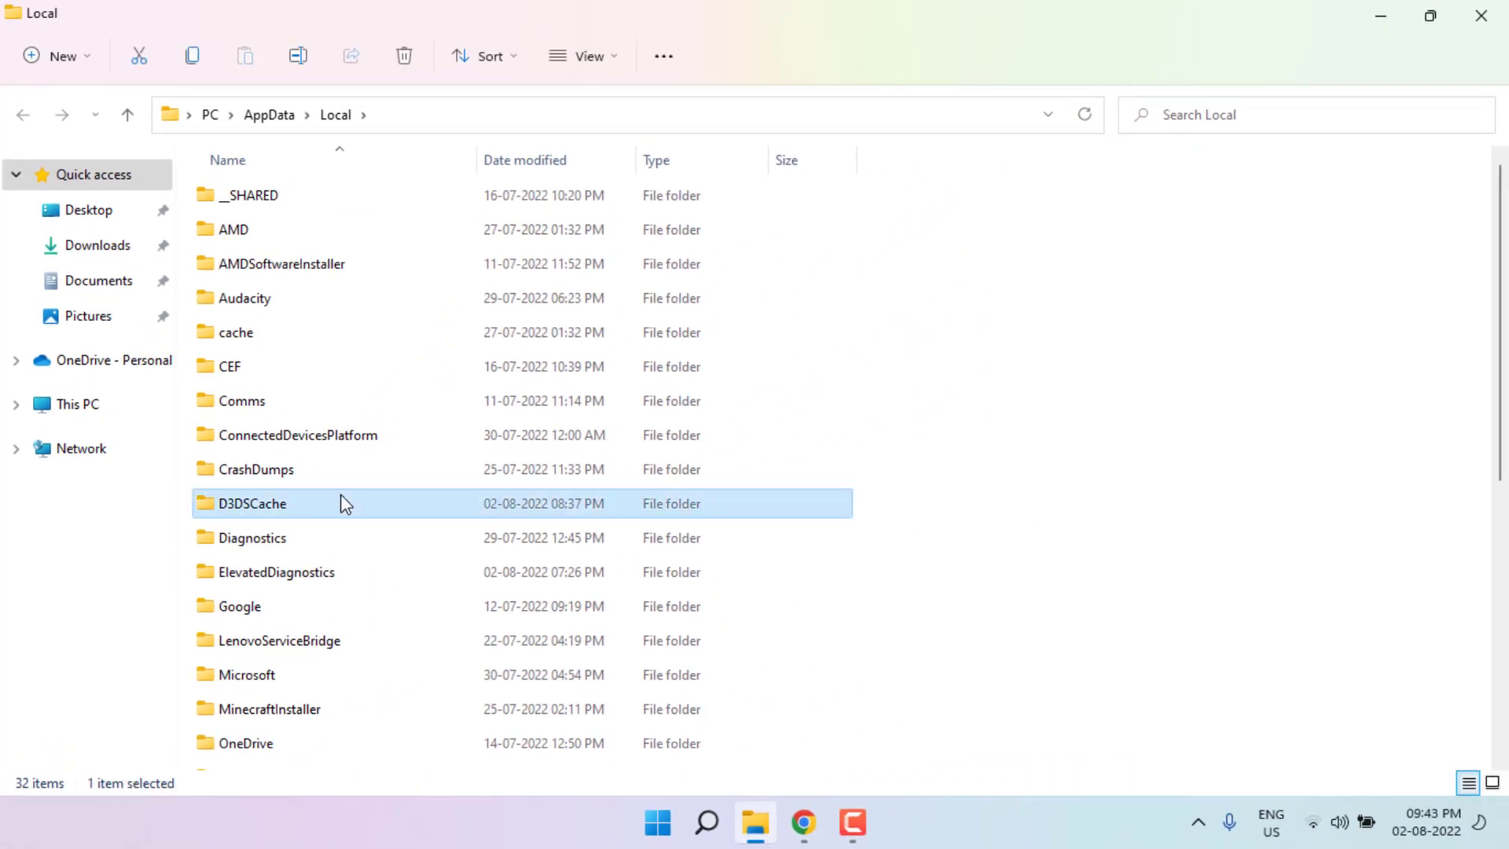
pyautogui.press('v')
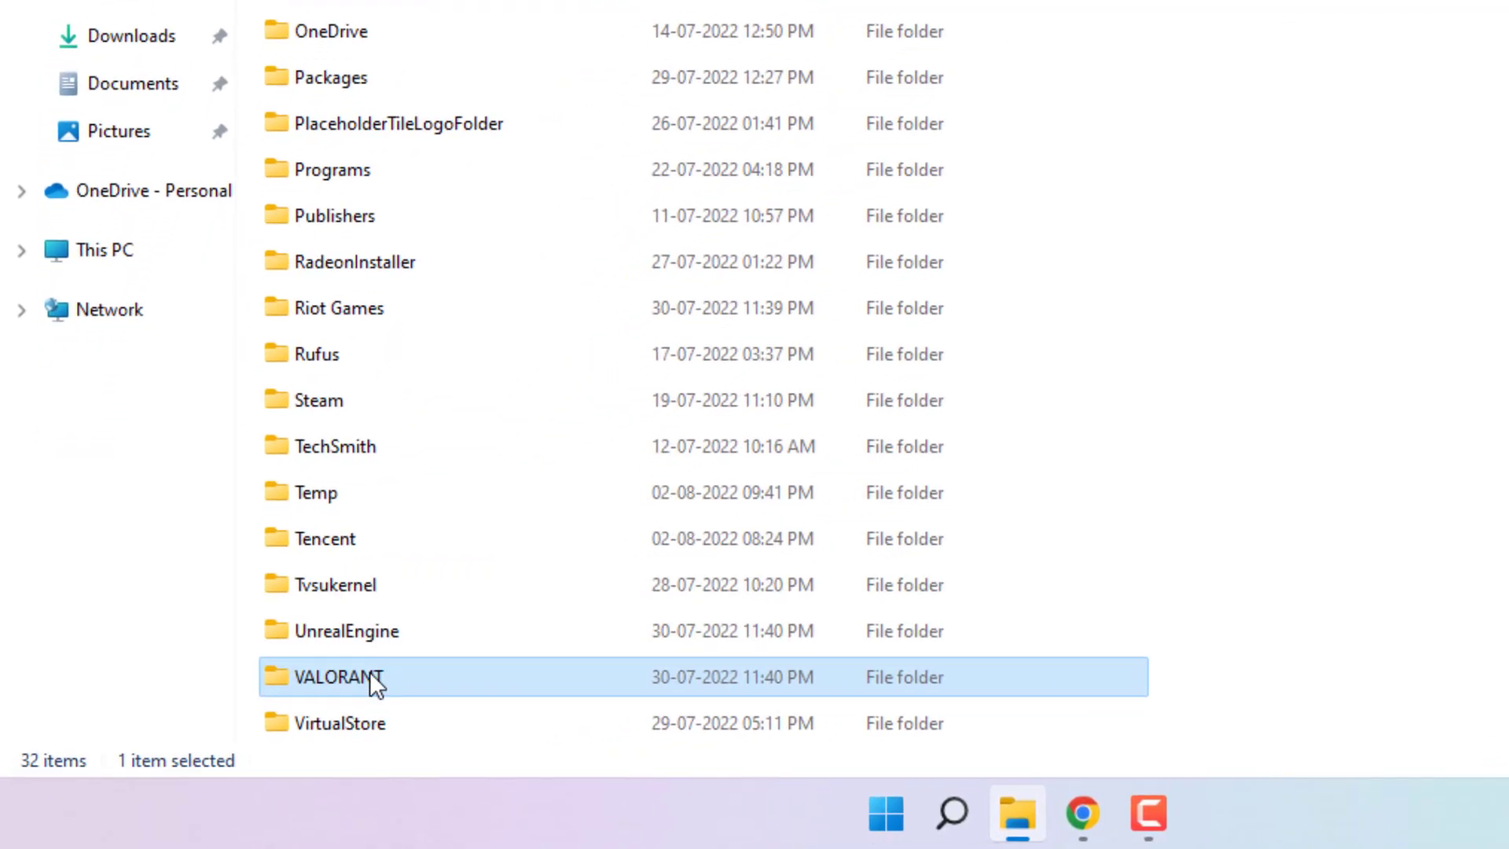
pyautogui.doubleClick(338, 676)
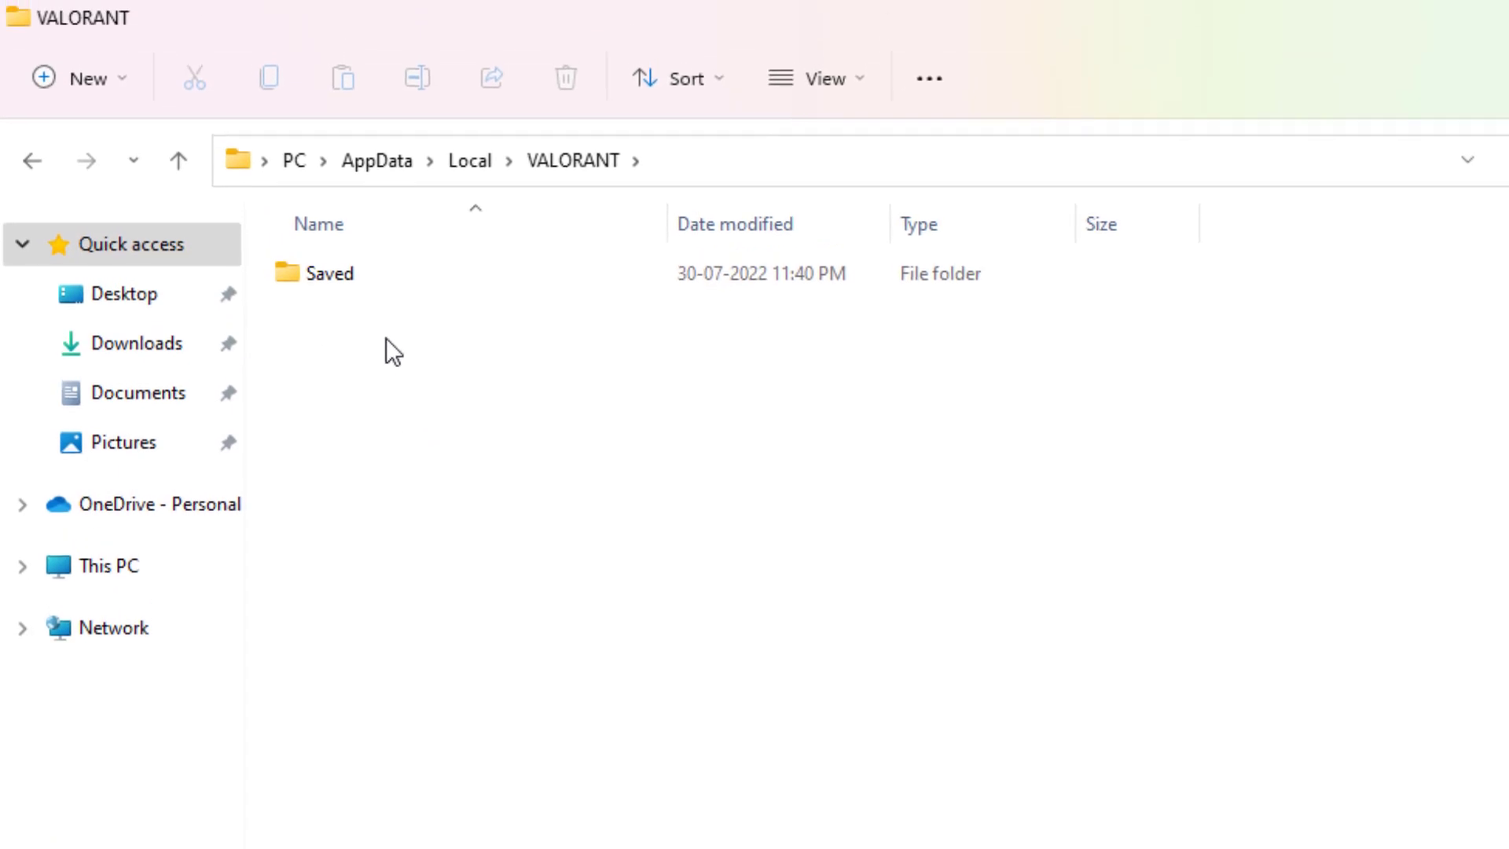
pyautogui.doubleClick(365, 286)
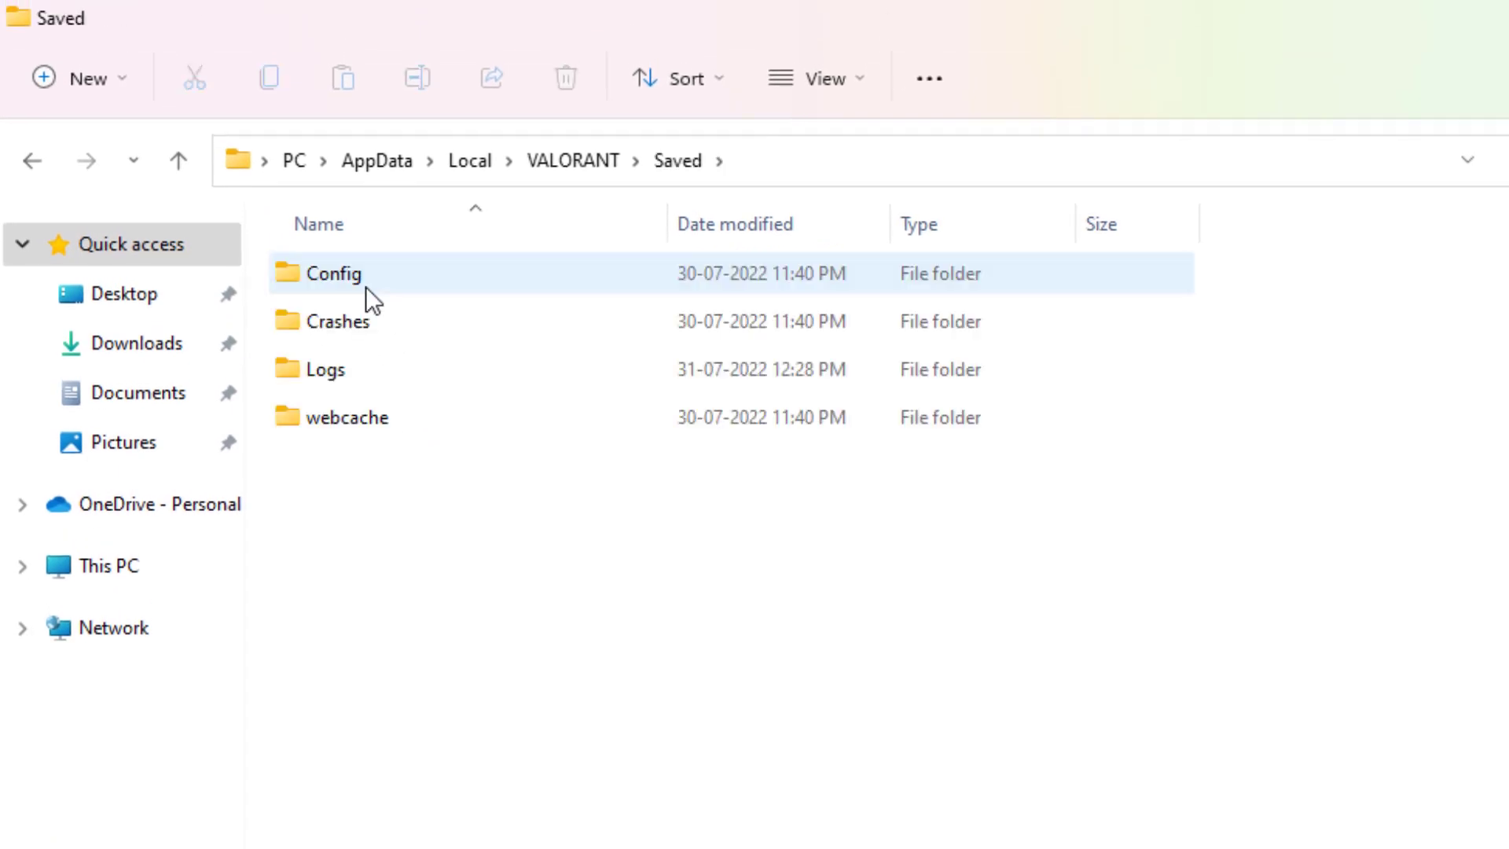
pyautogui.doubleClick(357, 379)
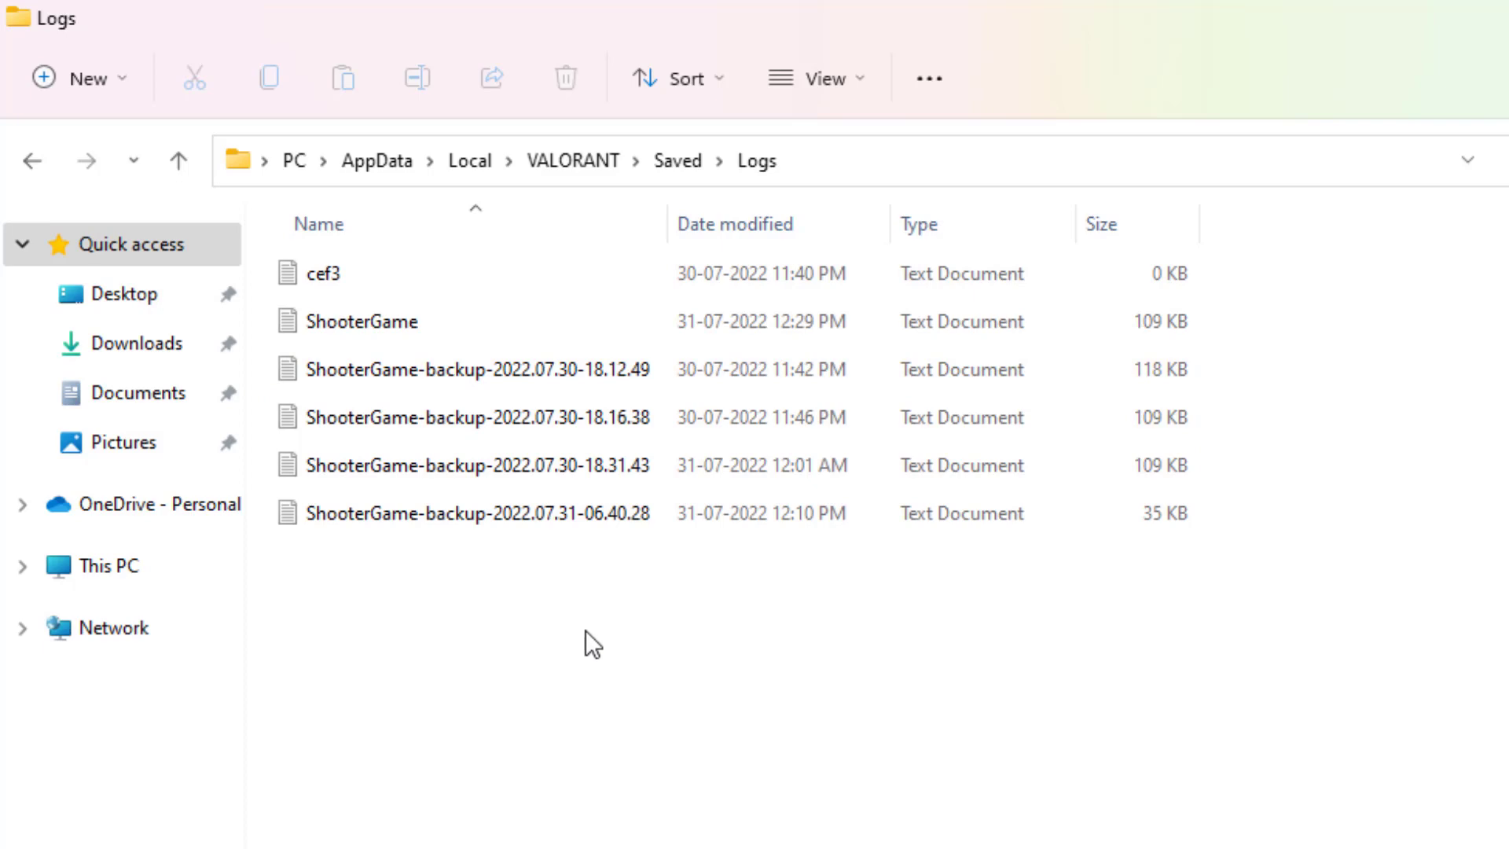
# Step: Delete all files in the VALORANT Logs folder
pyautogui.hotkey('ctrl', 'a')
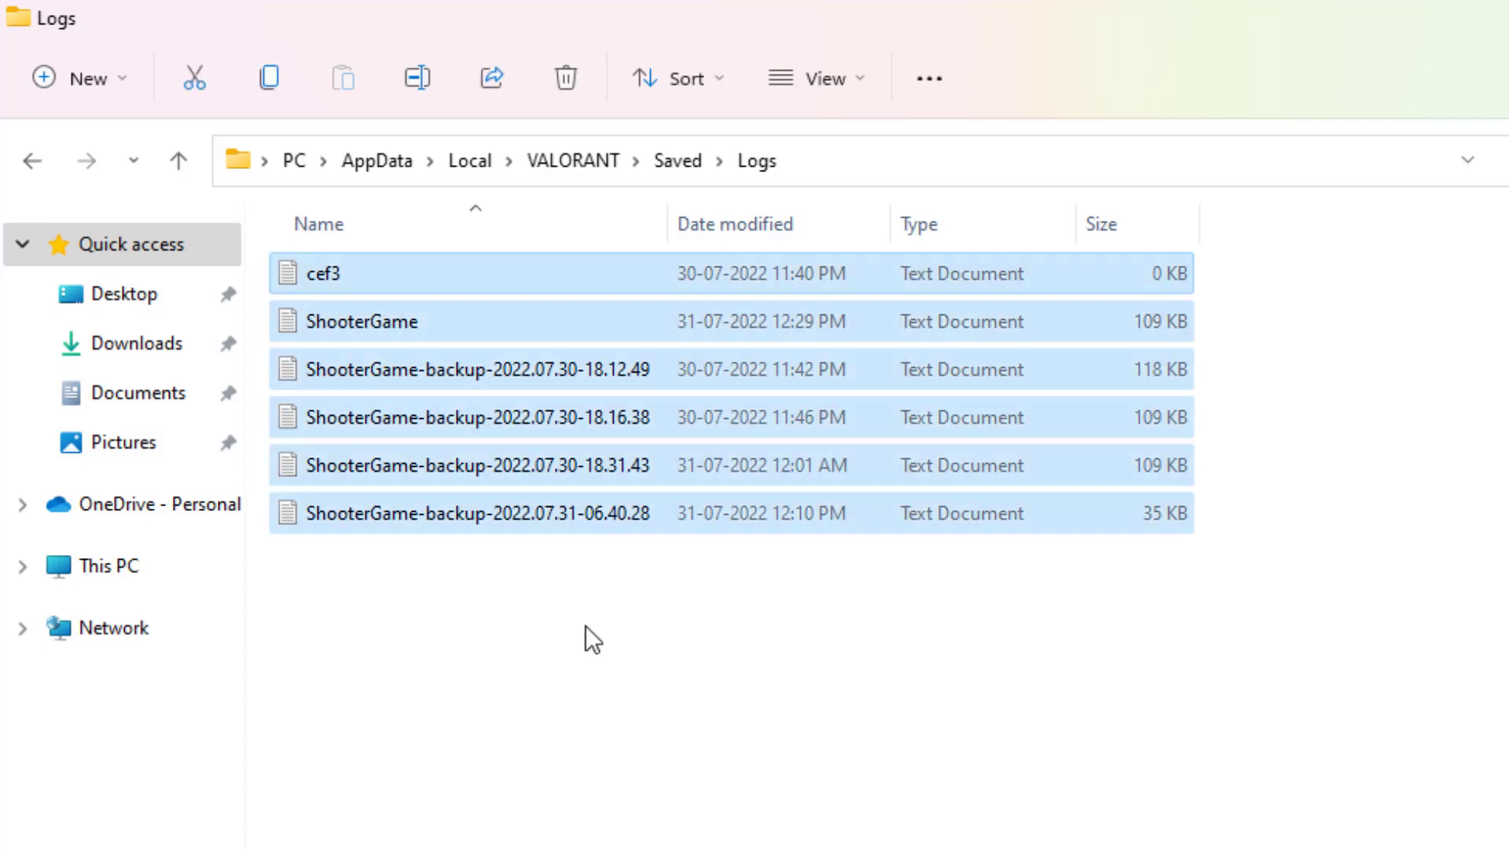
pyautogui.rightClick(497, 476)
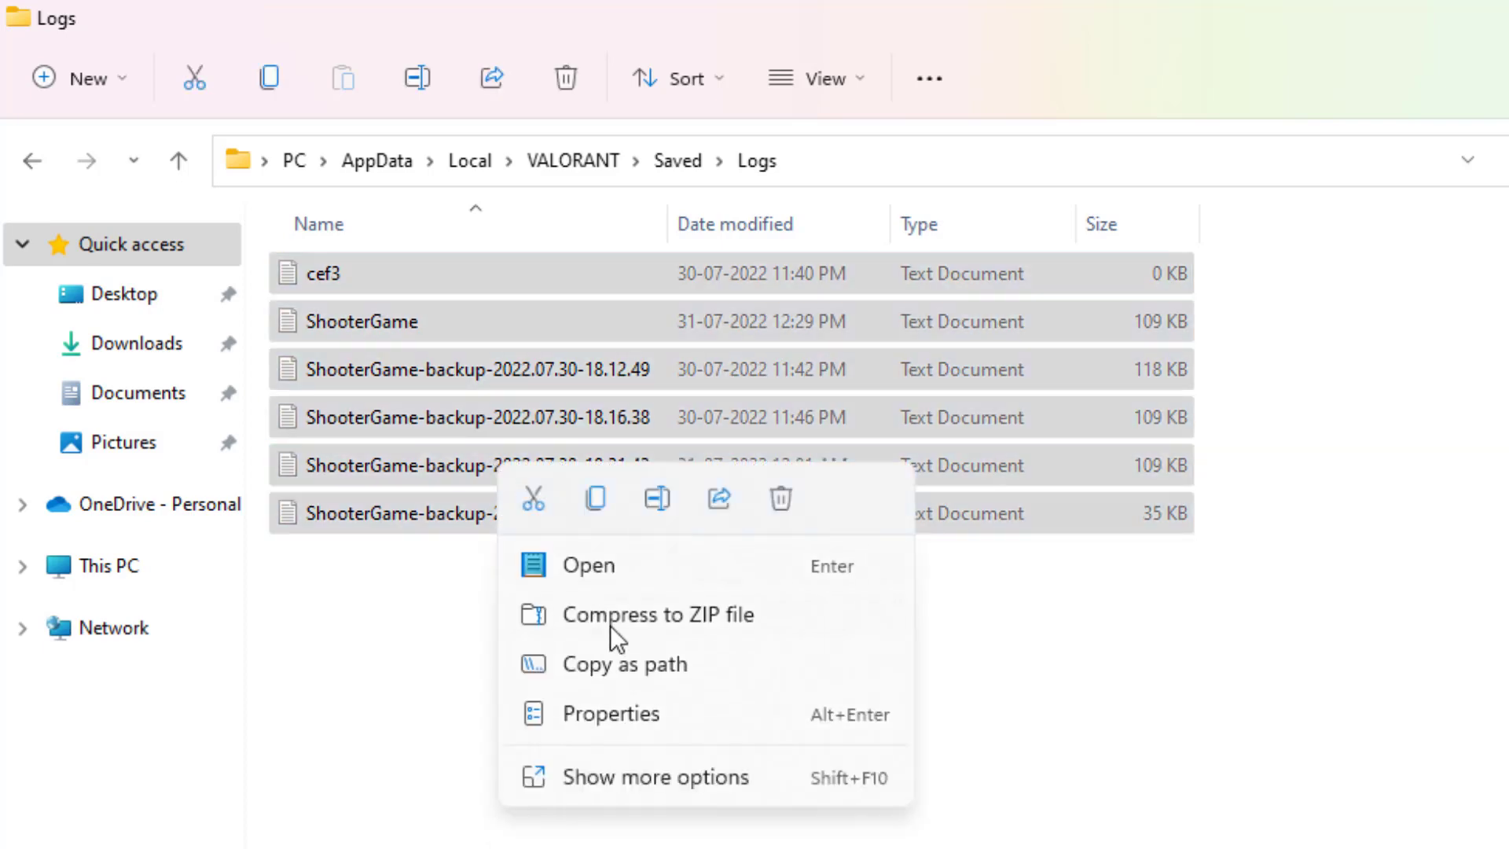
pyautogui.click(636, 774)
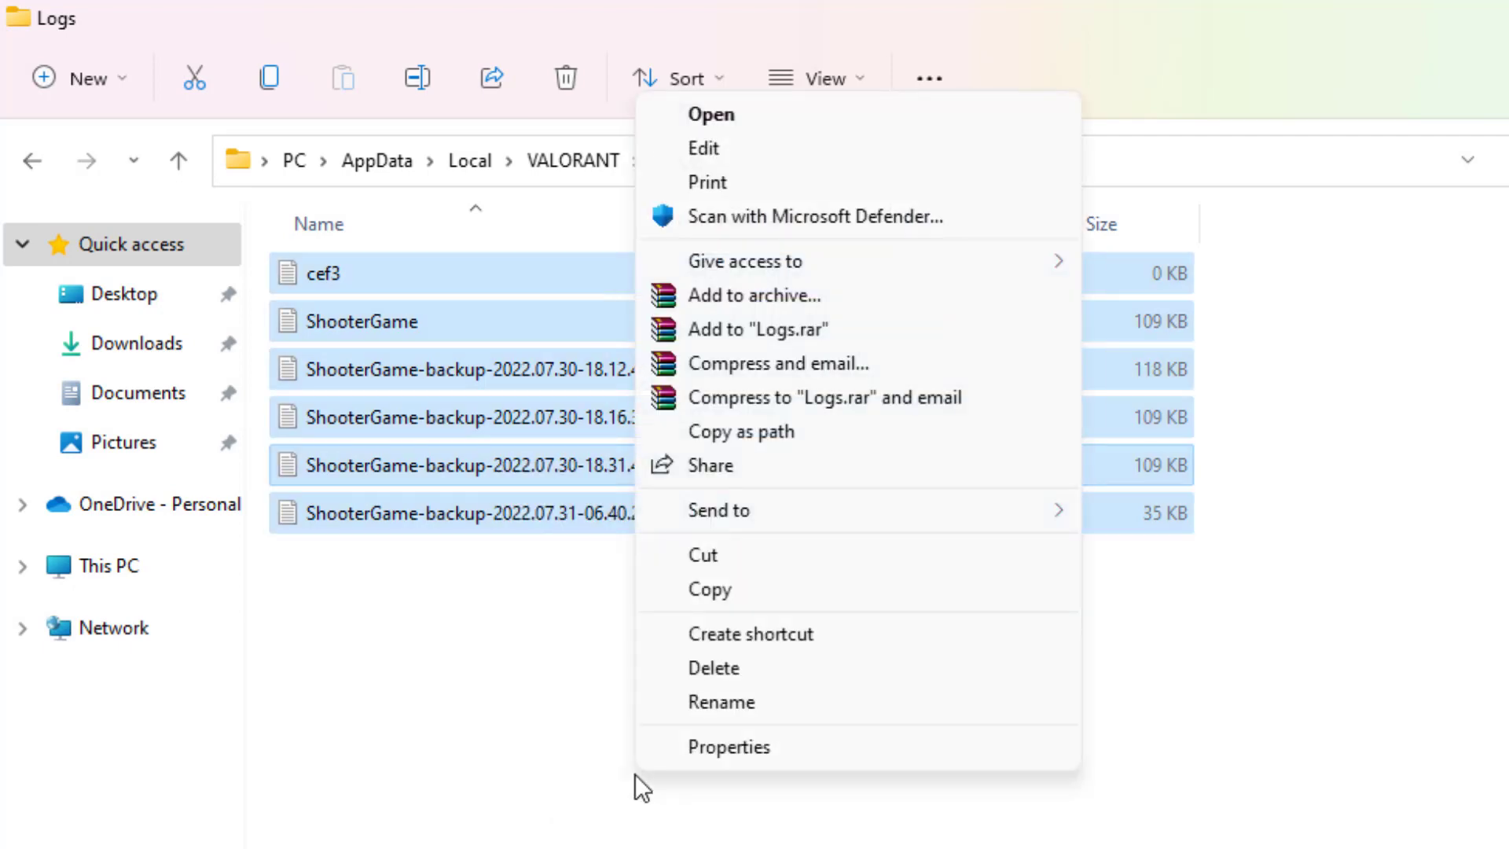
pyautogui.click(734, 668)
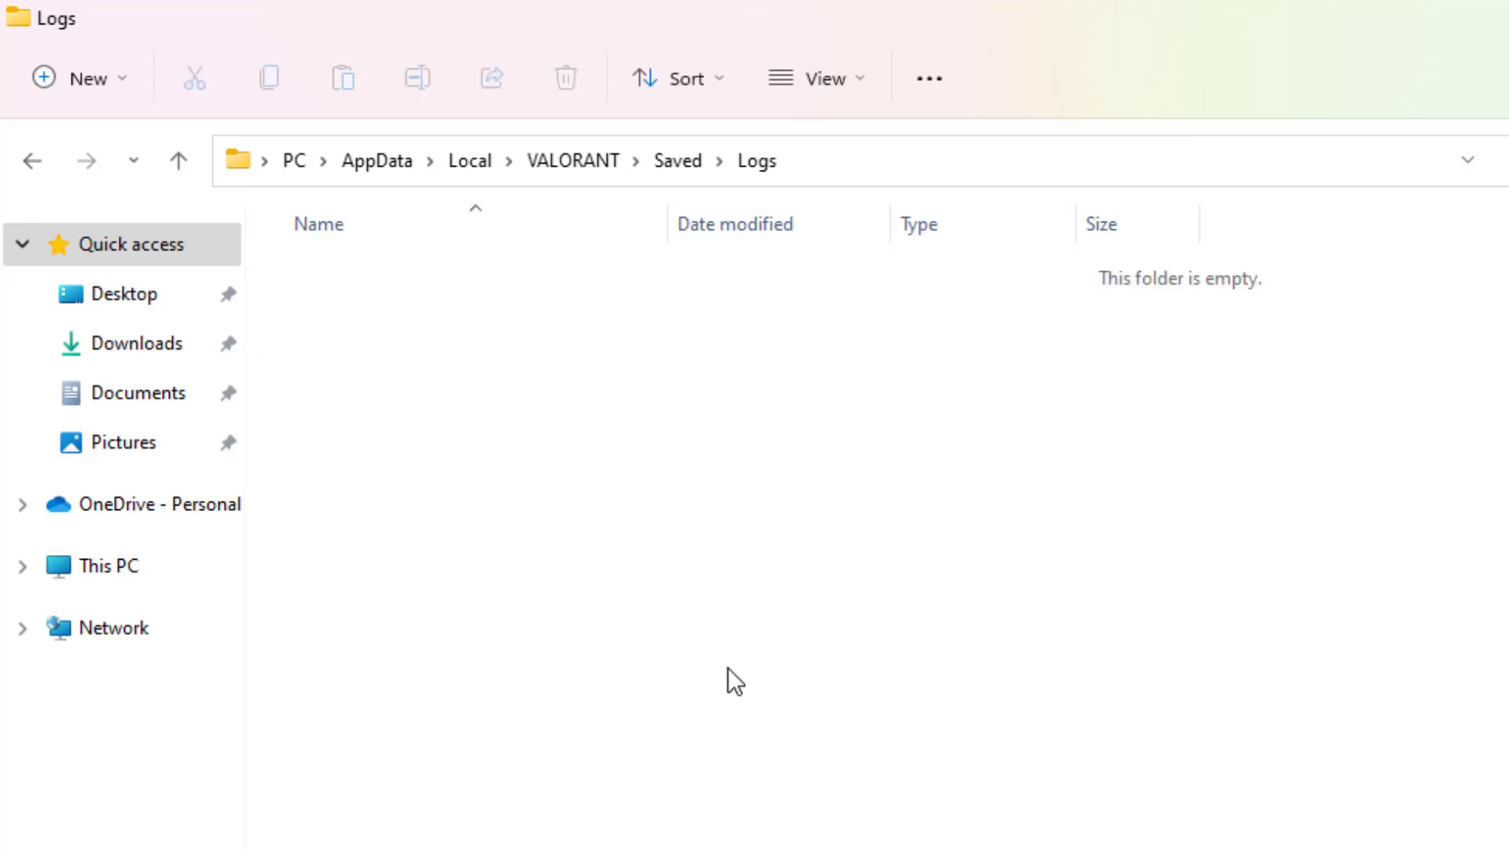
# Step: Delete all UE4CC-Windows folders inside VALORANT\Saved\Config\CrashReportClient
pyautogui.click(178, 165)
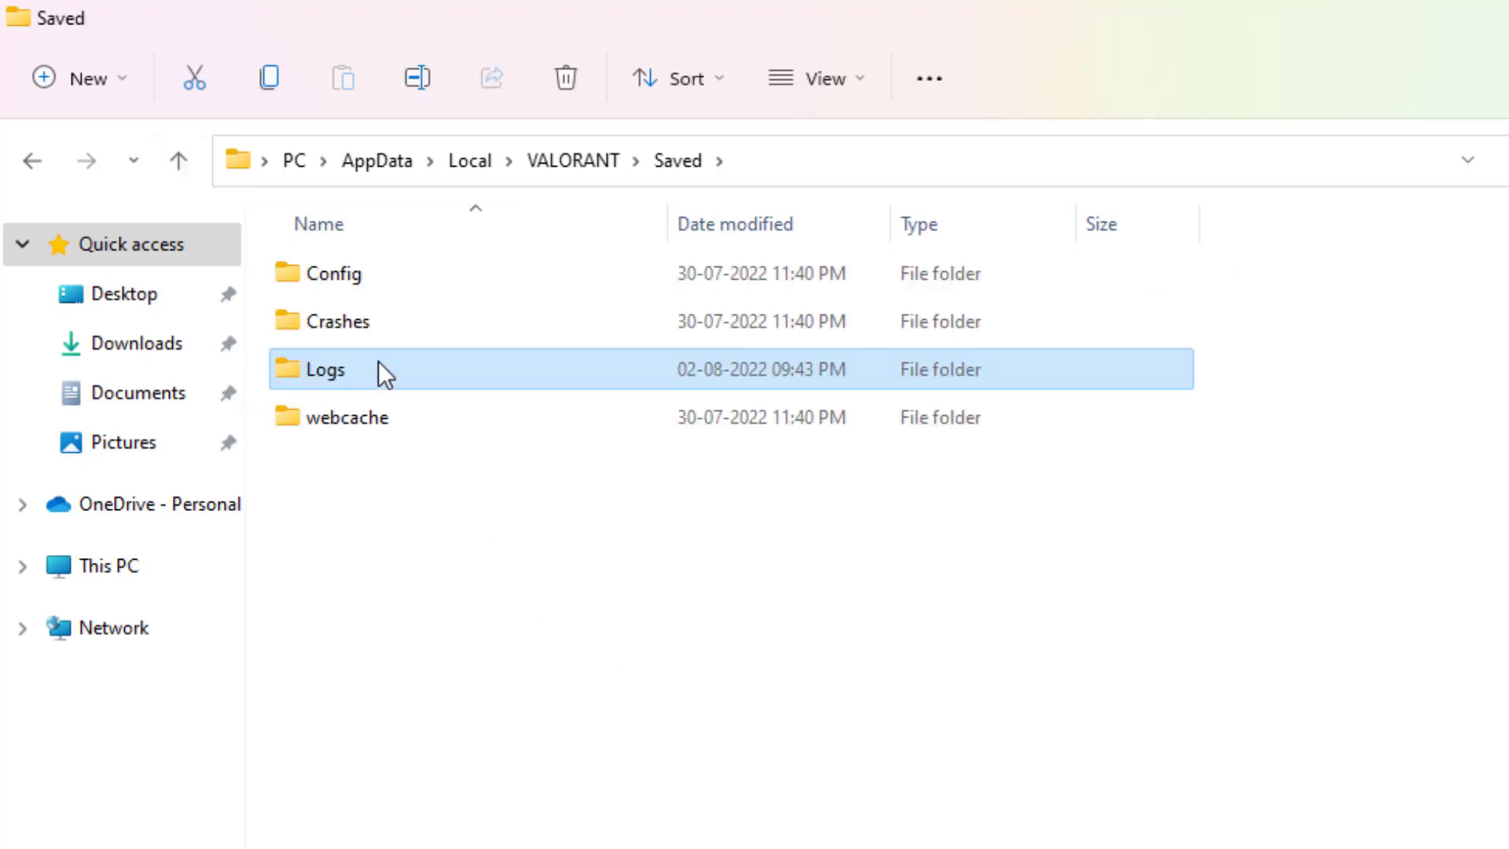
pyautogui.doubleClick(375, 286)
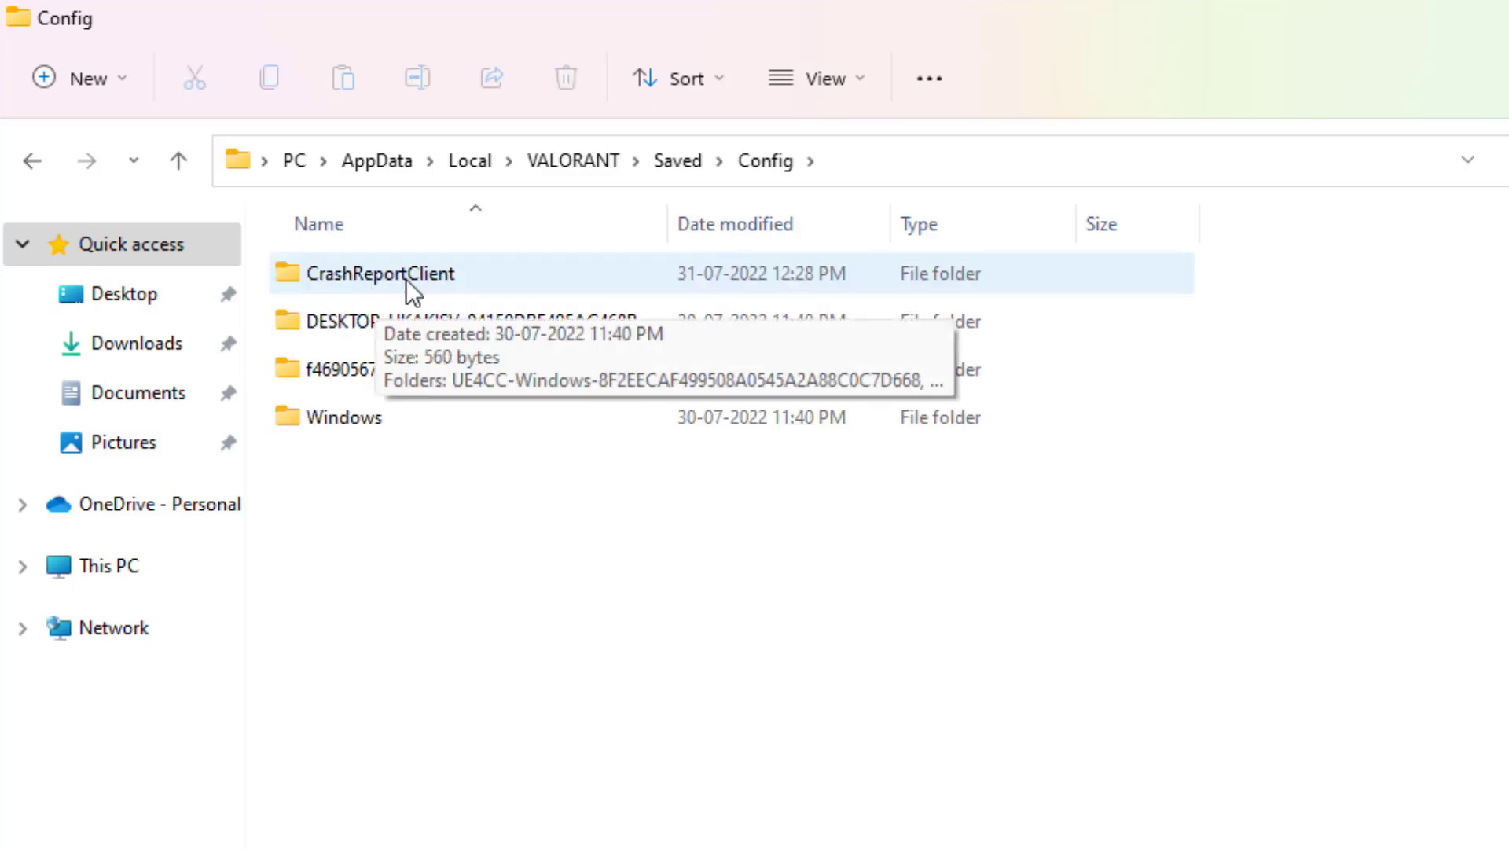
pyautogui.doubleClick(410, 278)
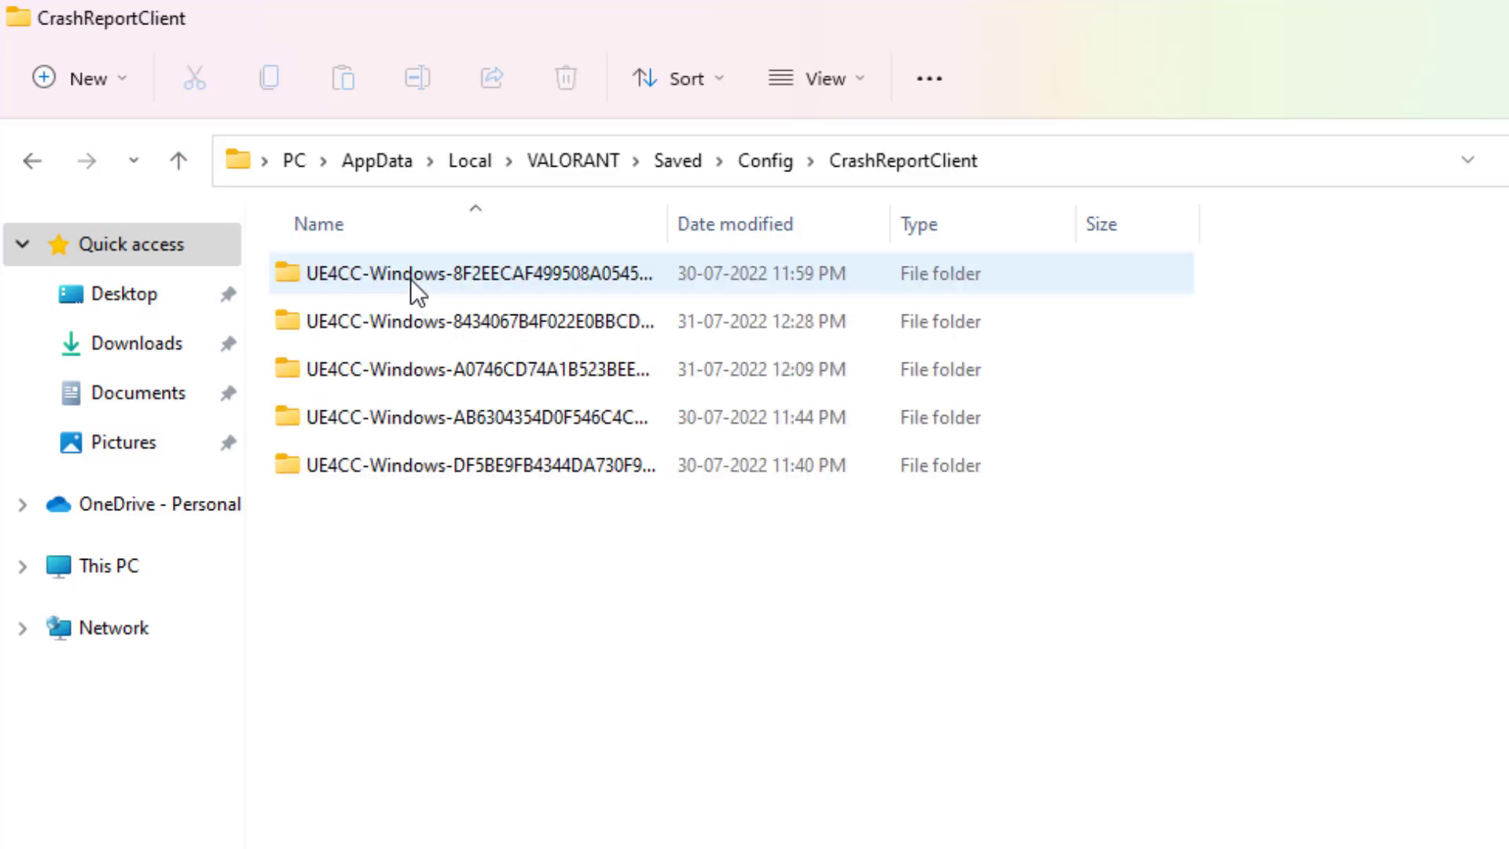
pyautogui.moveTo(467, 542); pyautogui.dragTo(441, 275)
pyautogui.rightClick(440, 275)
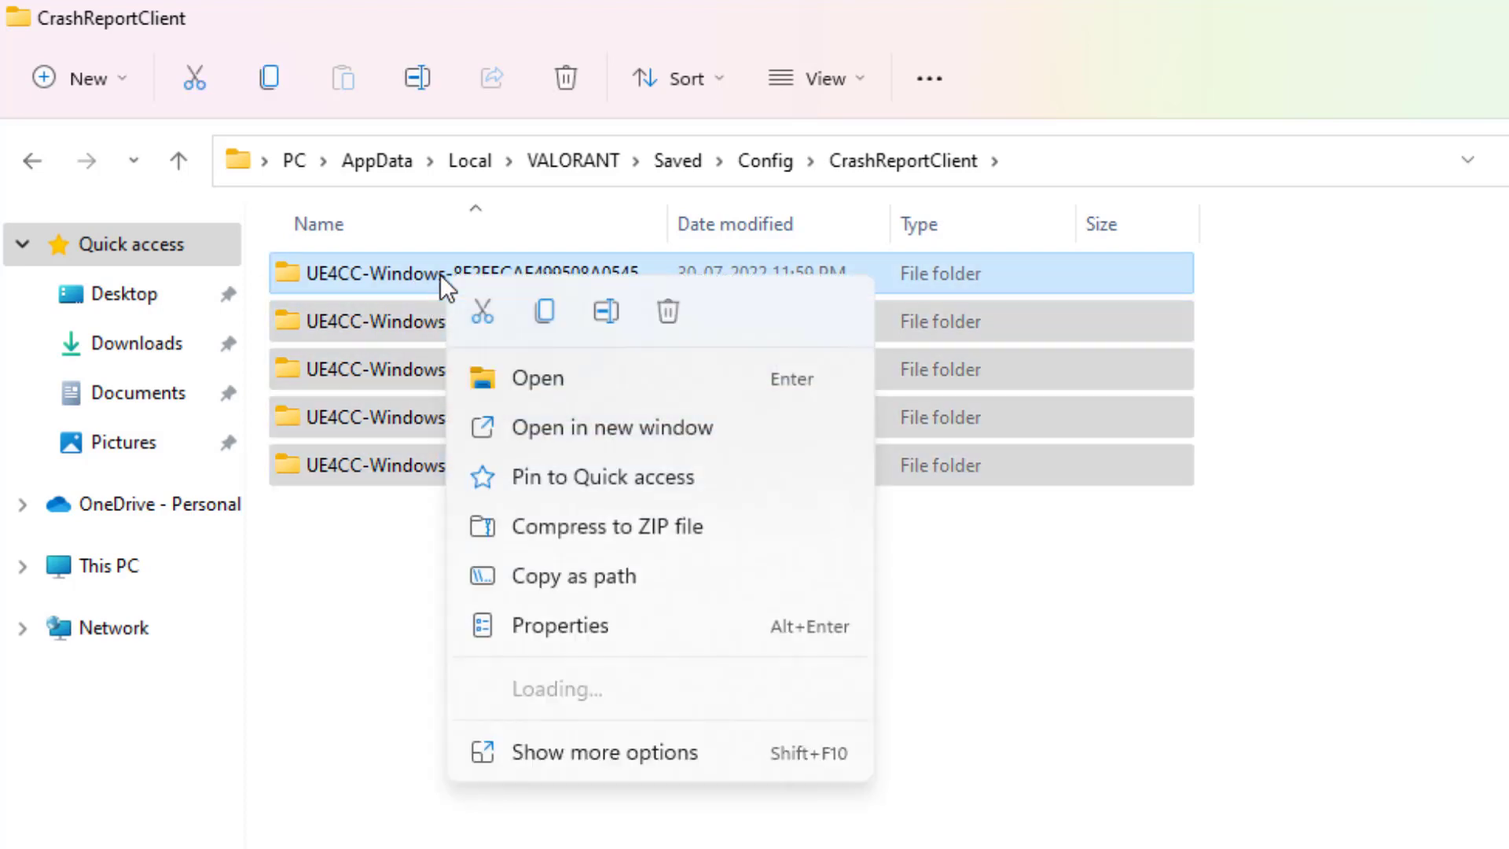
pyautogui.click(625, 754)
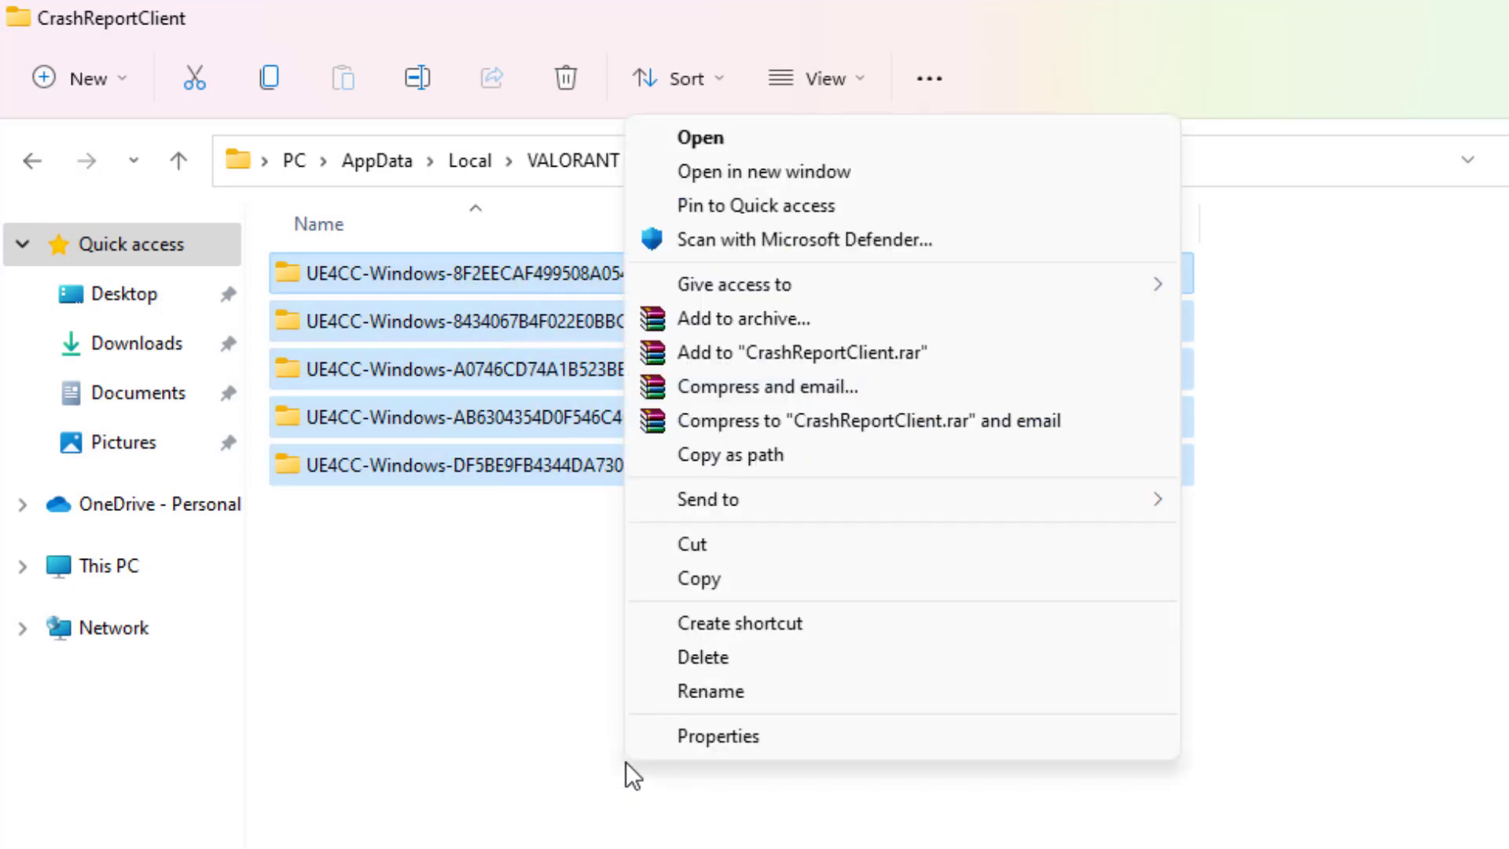
pyautogui.click(718, 658)
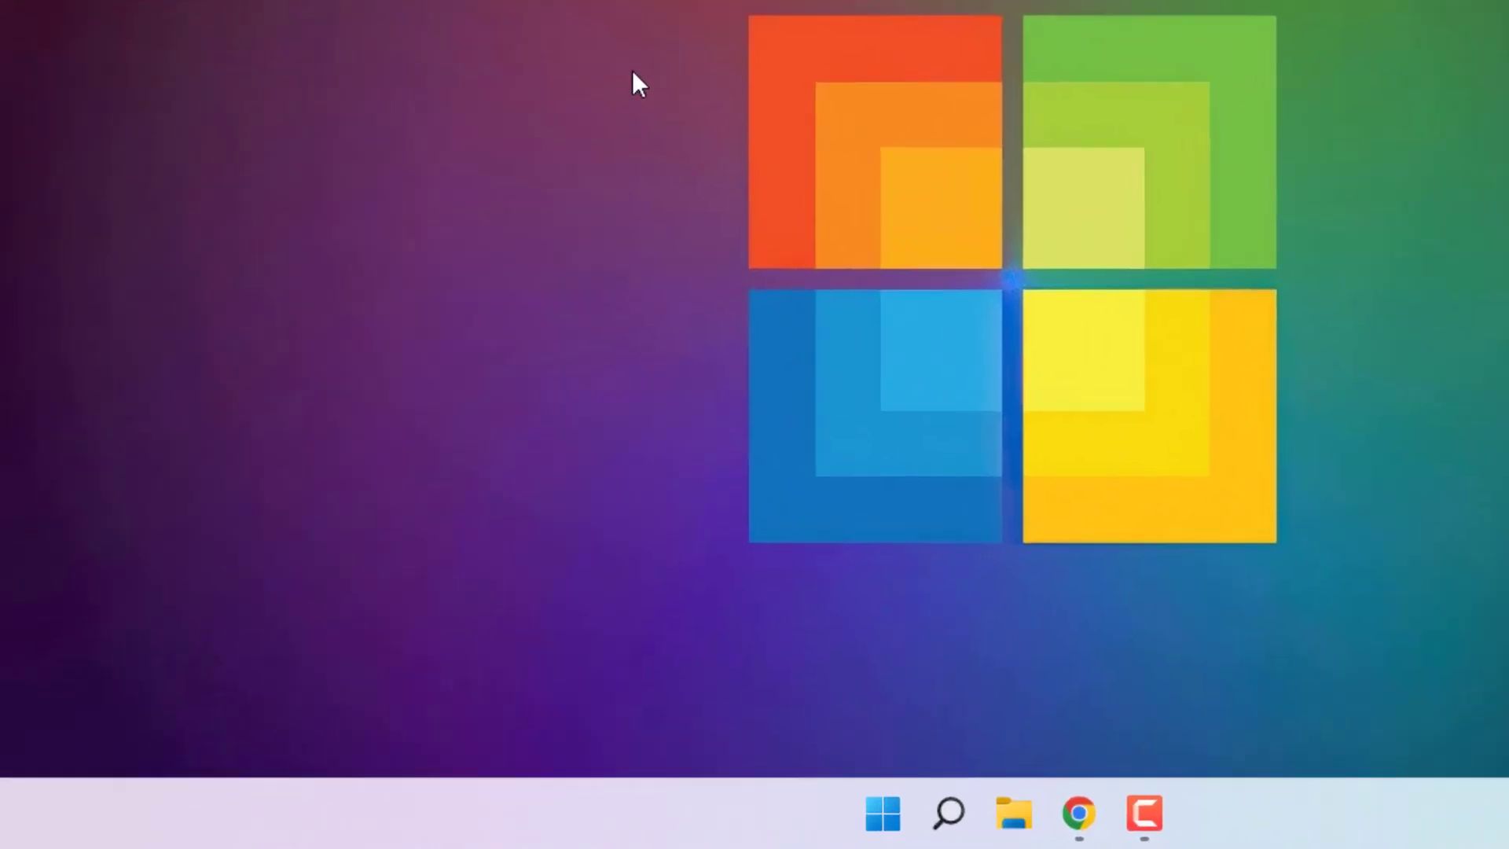
# Step: Open the Local Group Policy Editor by running gpedit.msc and maximize its window
pyautogui.press('super+r')
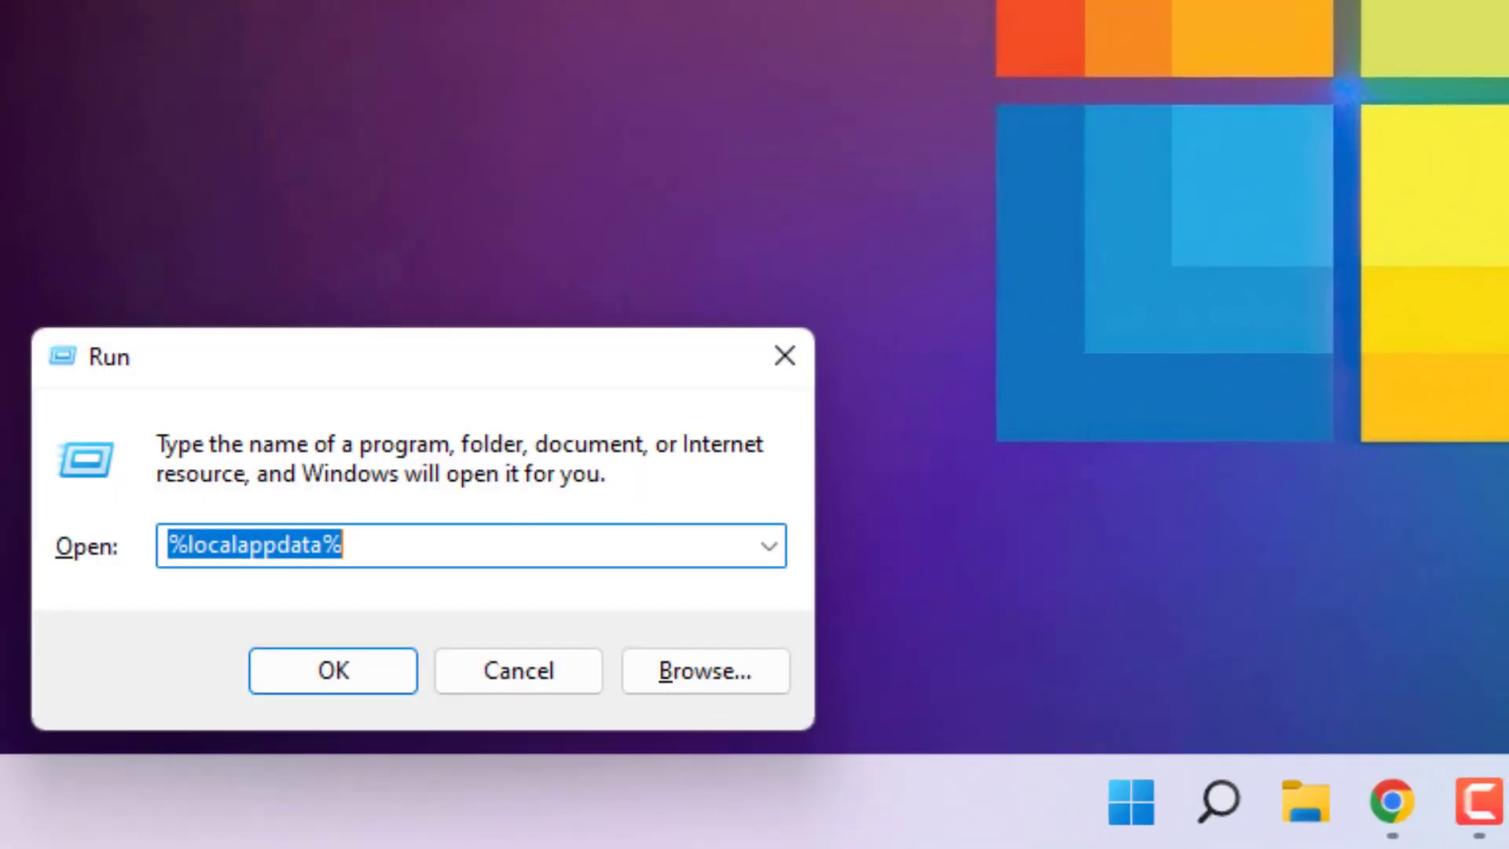
pyautogui.write('gpedit')
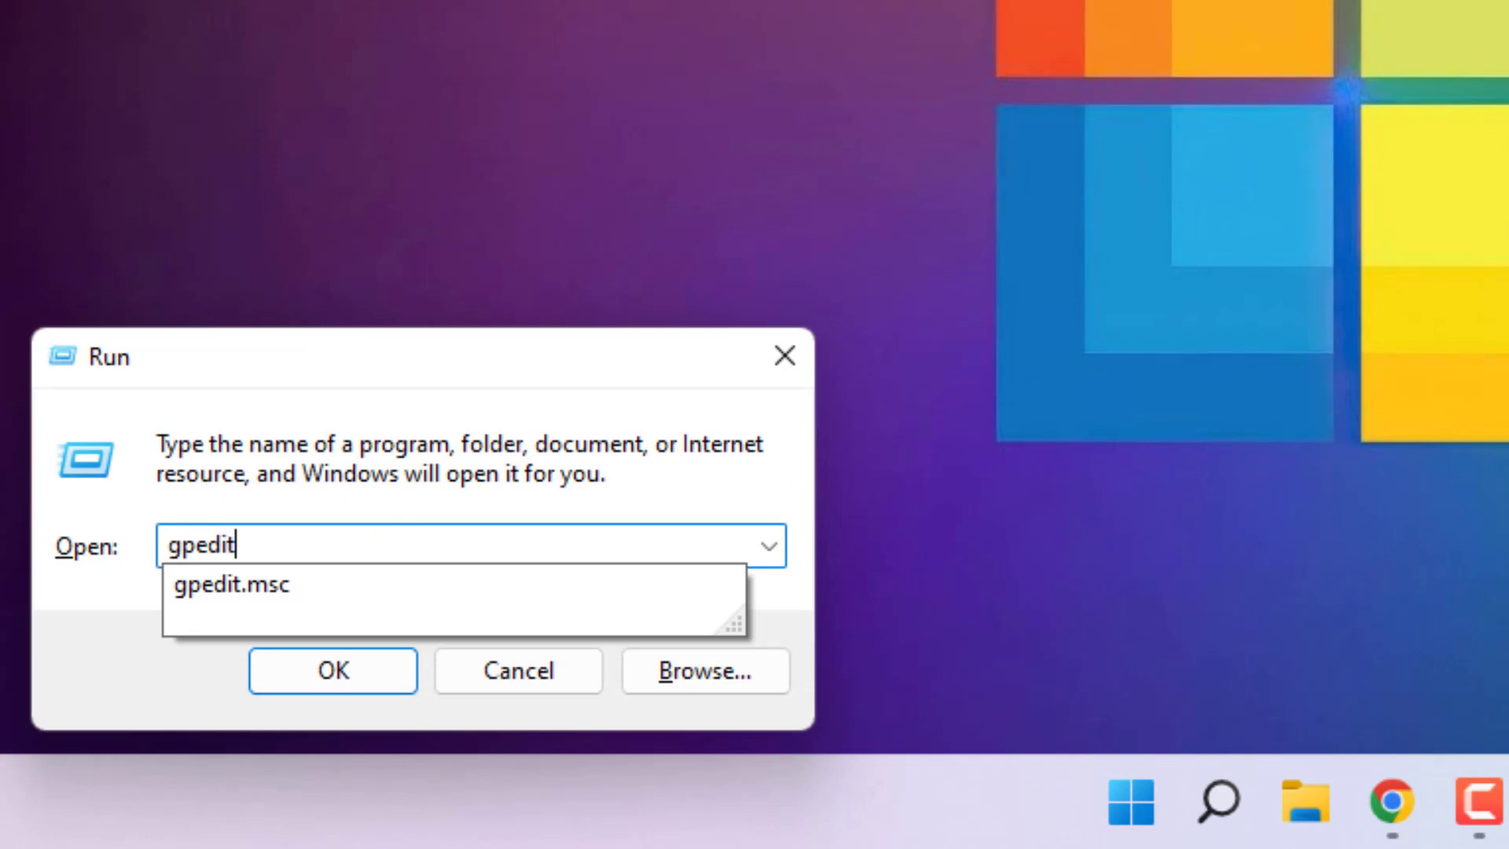
pyautogui.write('.msc')
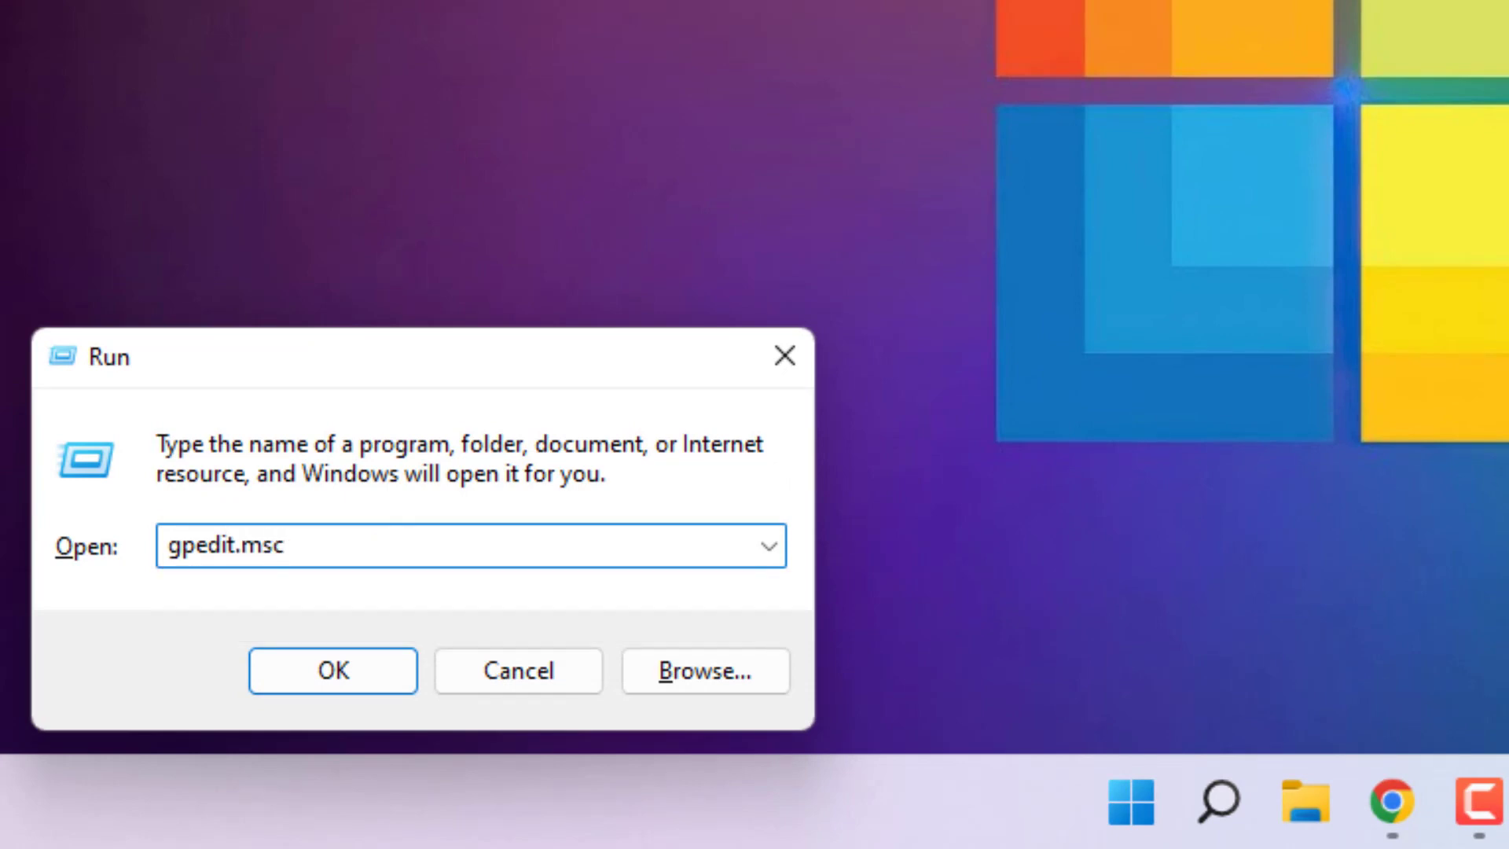
pyautogui.click(333, 675)
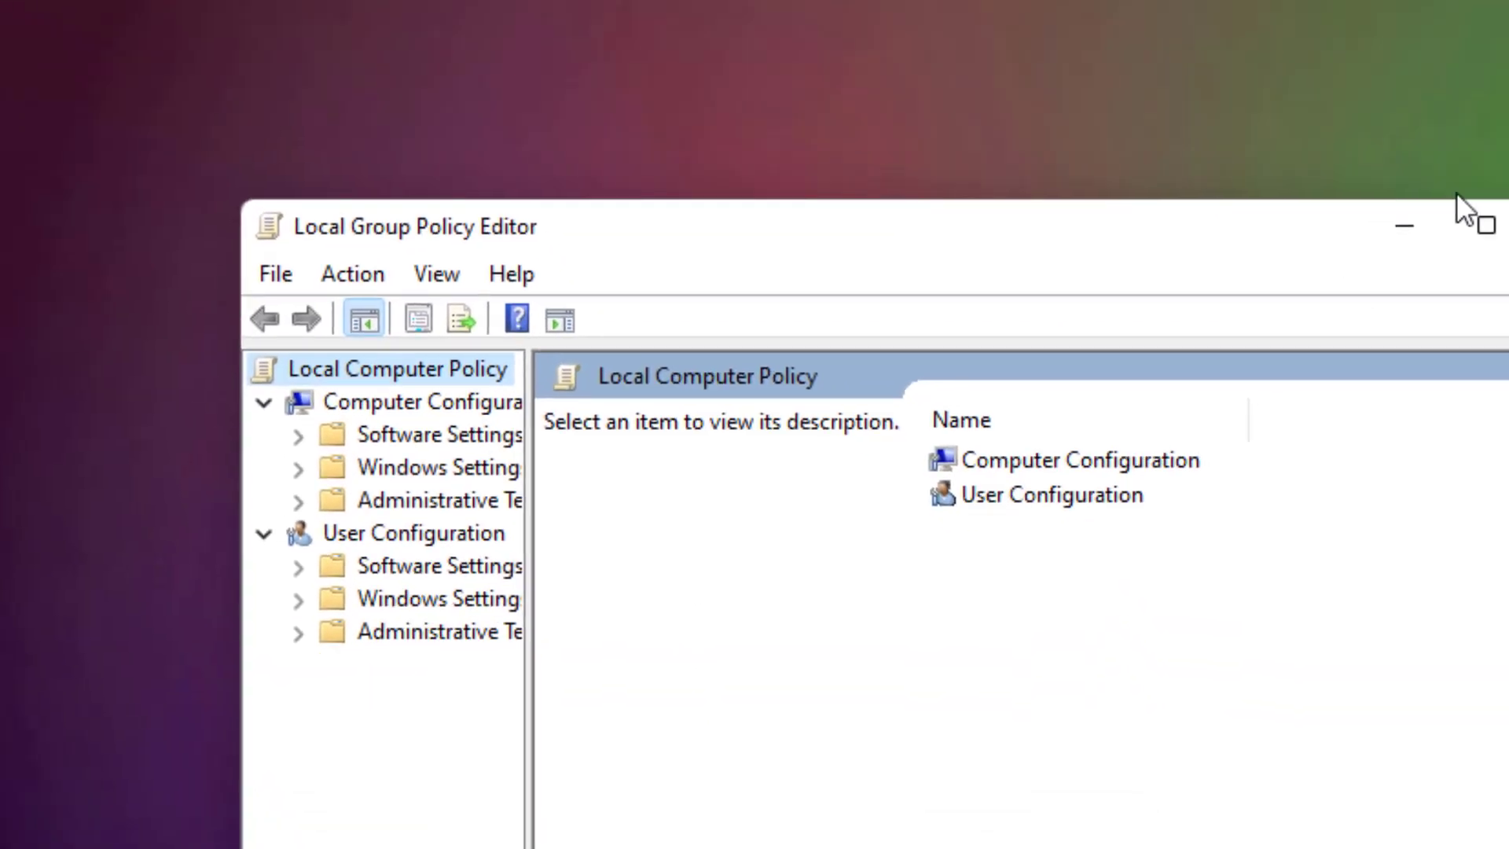
pyautogui.click(1474, 214)
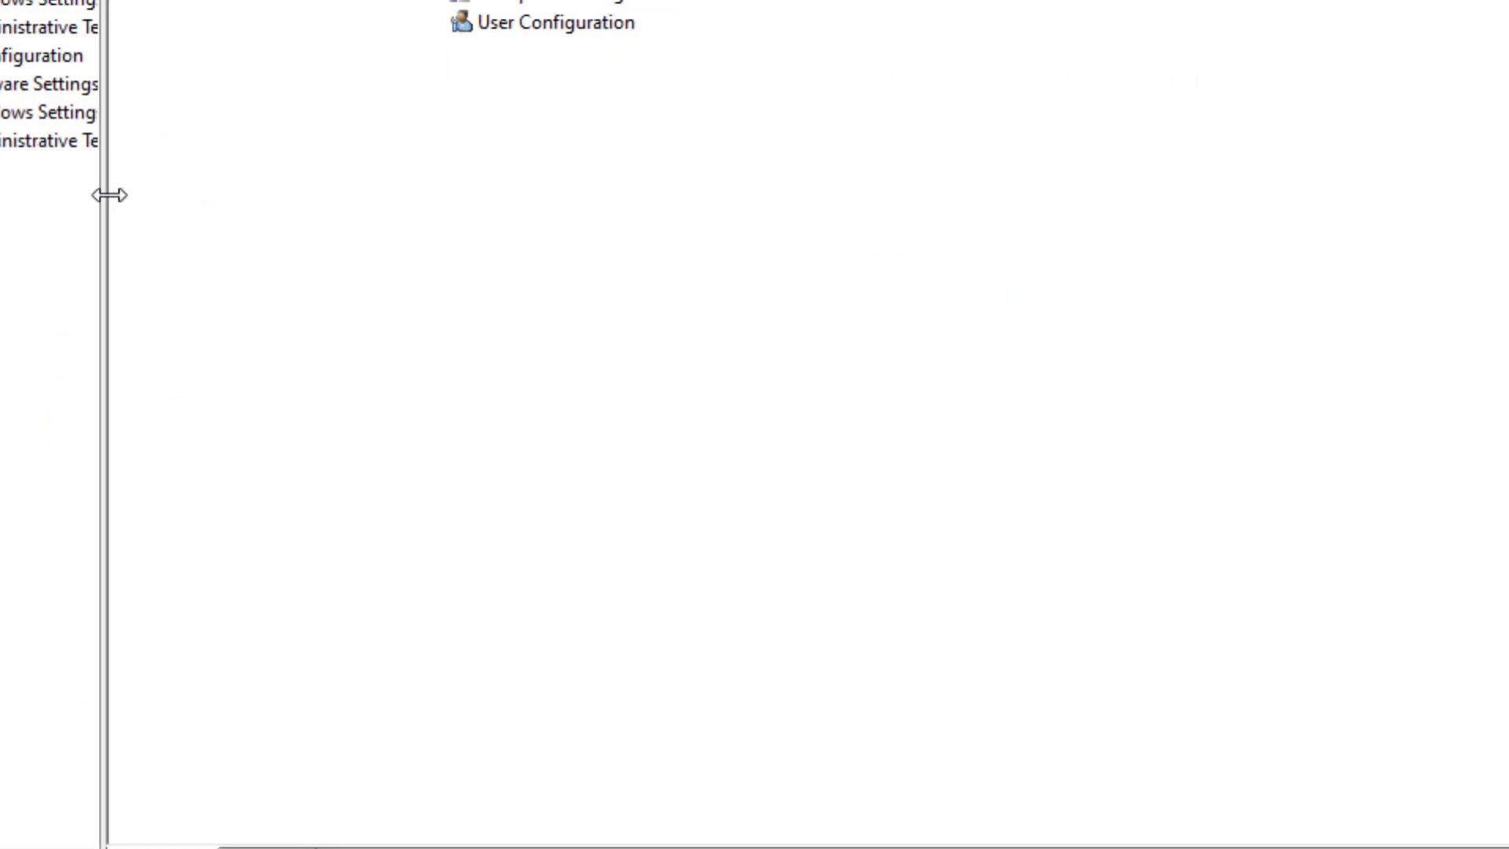
# Step: Open the Operating System Drives policies under Computer Configuration > Administrative Templates > Windows Components > BitLocker Drive Encryption
pyautogui.moveTo(105, 192); pyautogui.dragTo(232, 191)
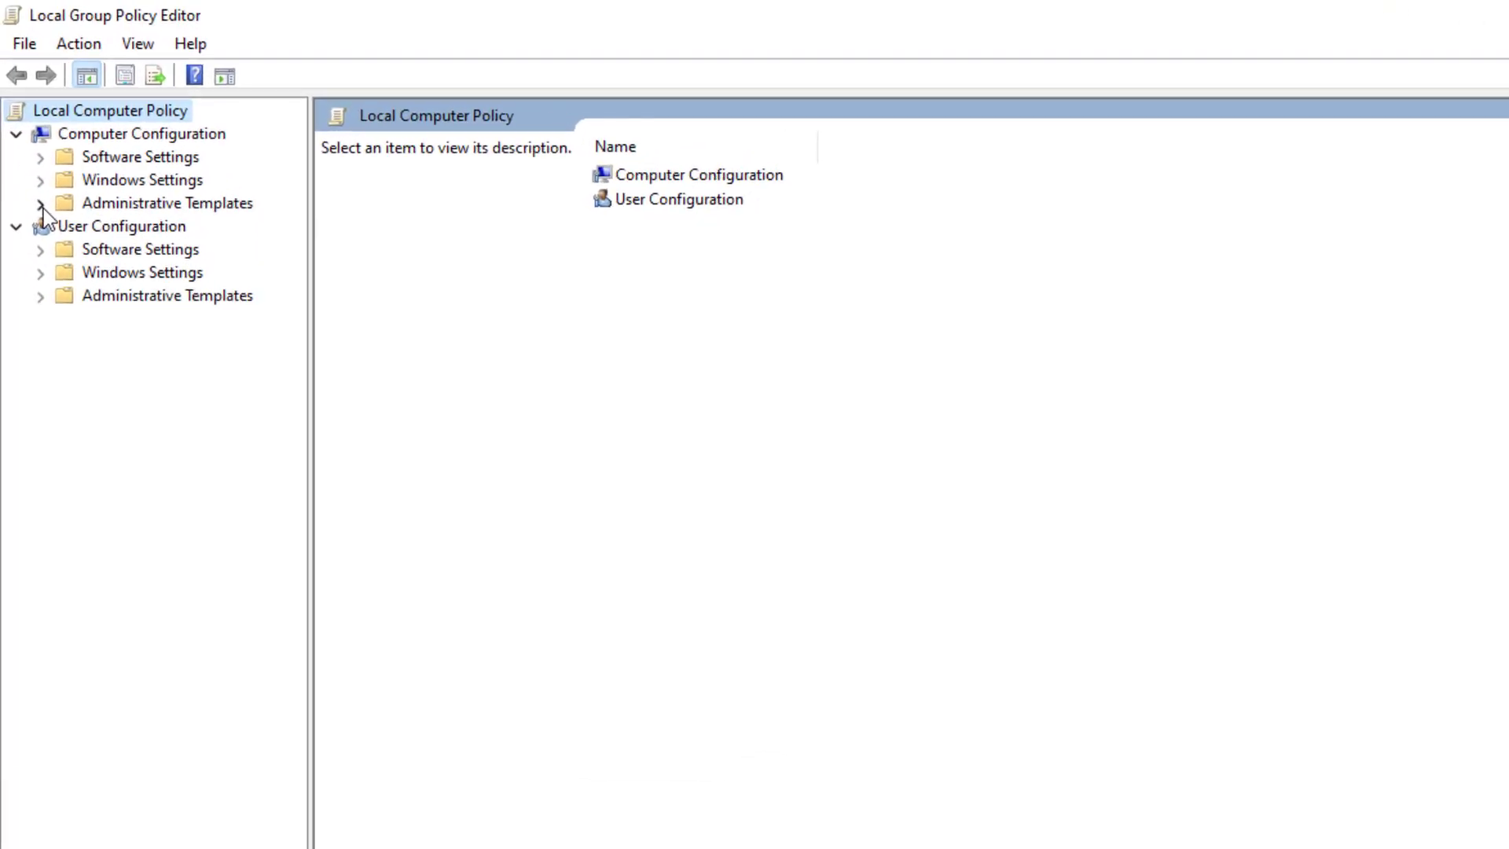
pyautogui.click(101, 165)
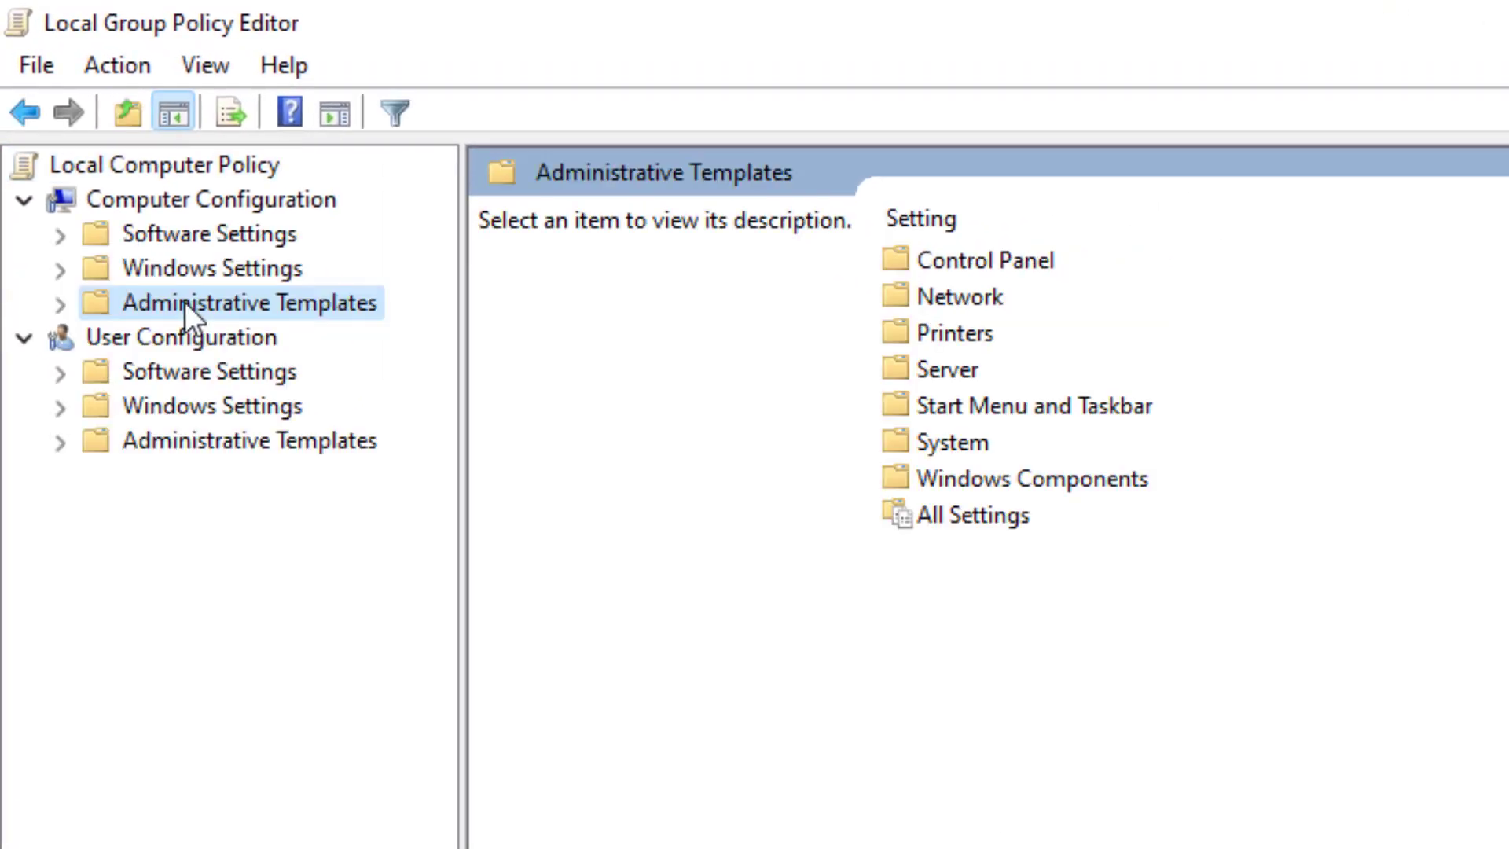
pyautogui.click(61, 306)
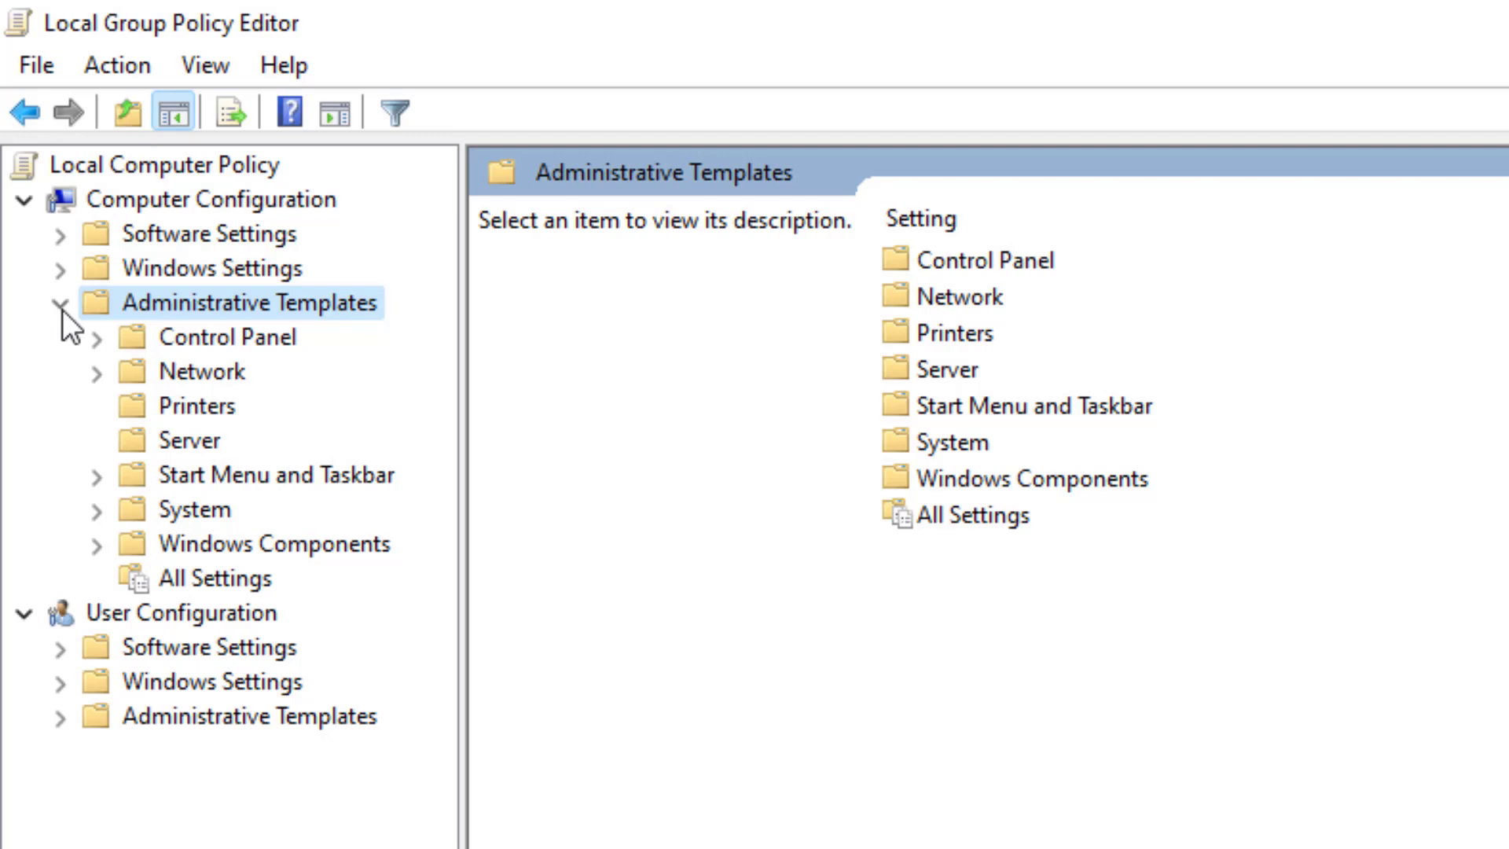
pyautogui.click(210, 545)
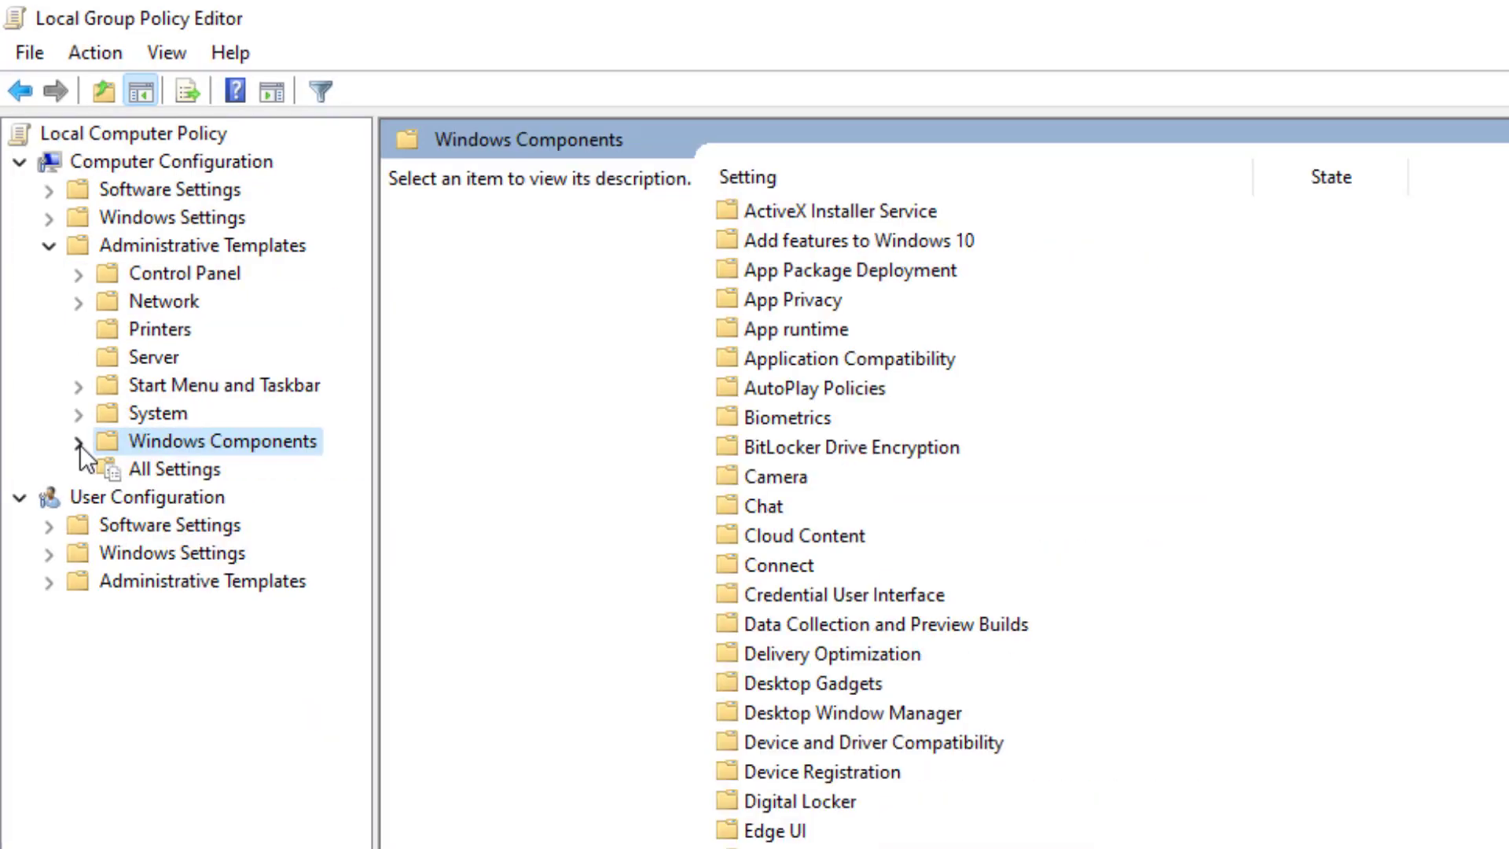
pyautogui.click(78, 443)
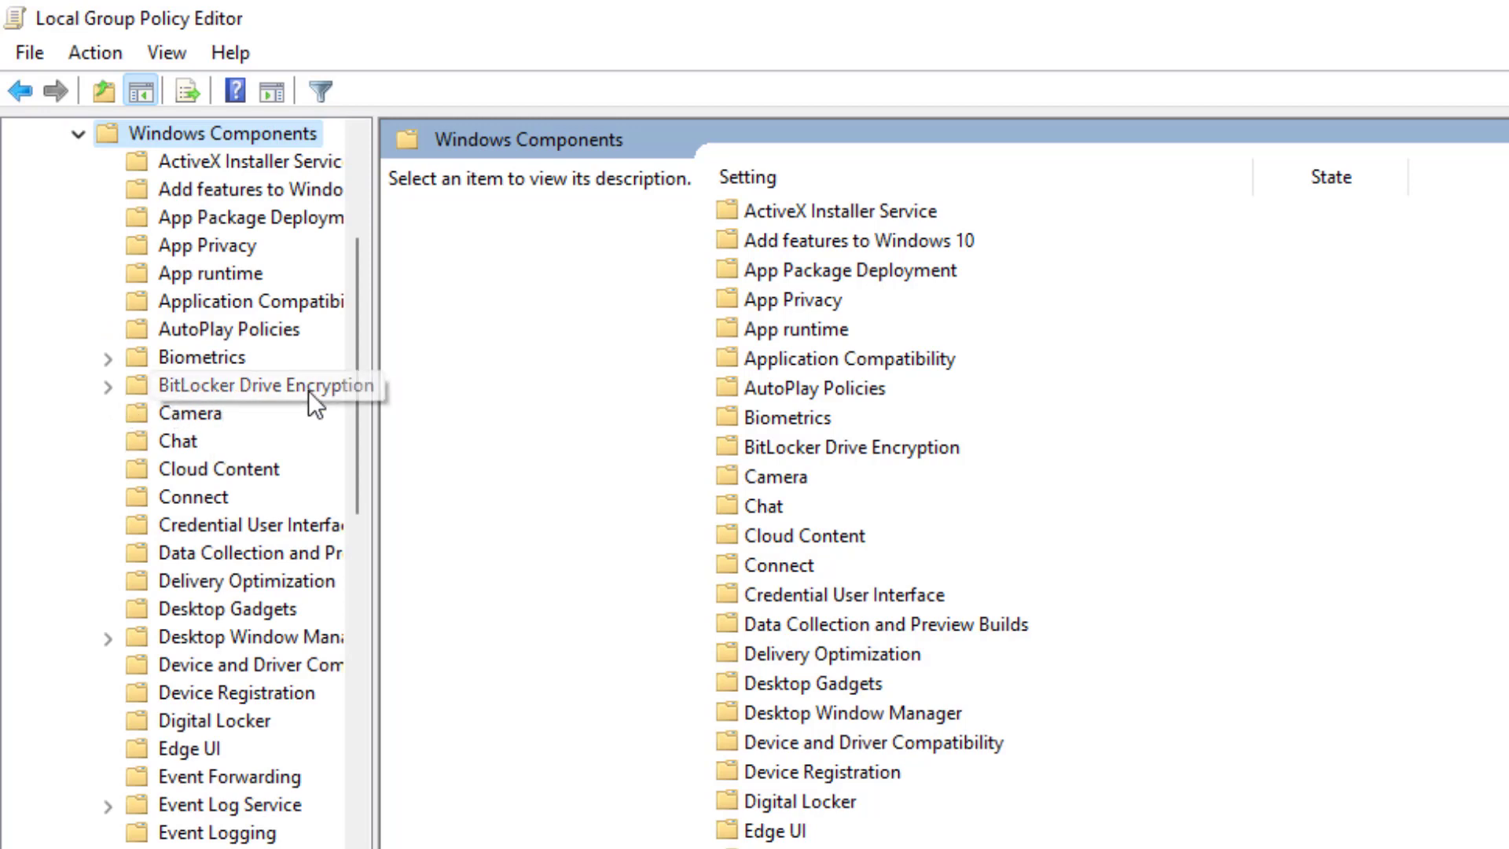
pyautogui.moveTo(375, 398); pyautogui.dragTo(429, 397)
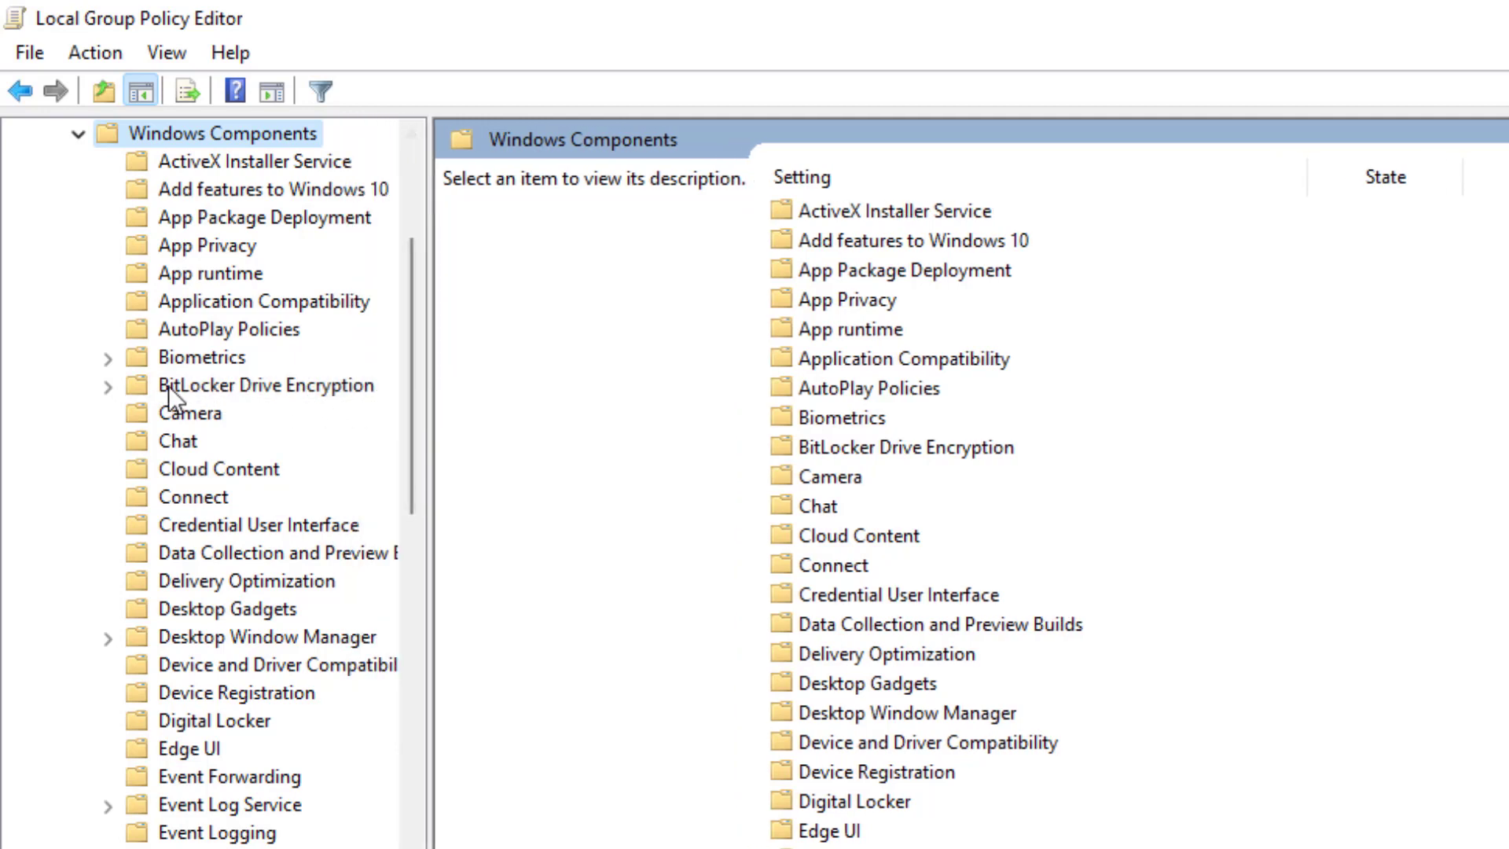
pyautogui.click(108, 387)
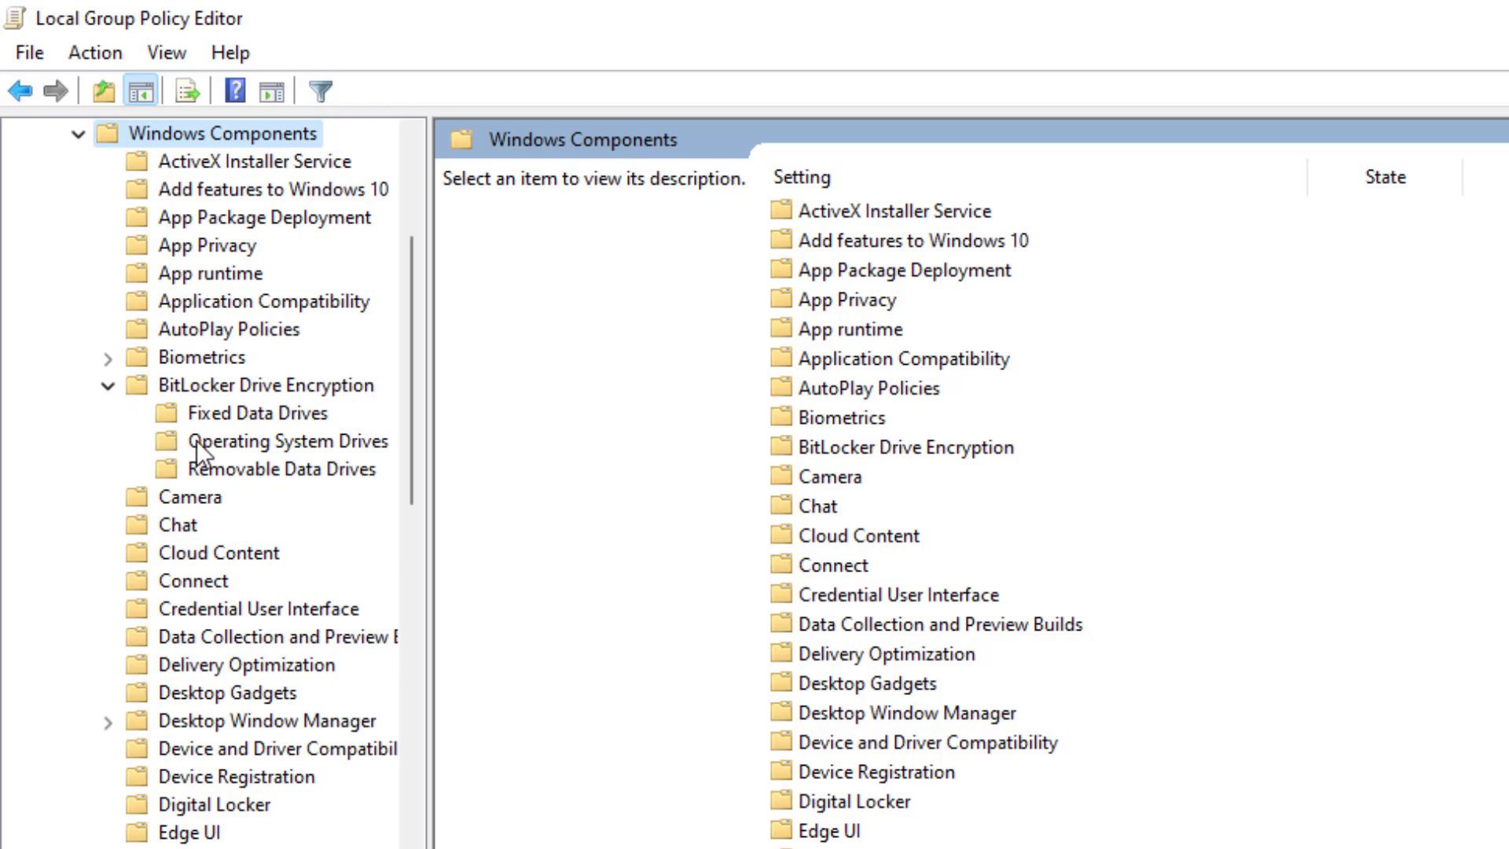
pyautogui.click(238, 445)
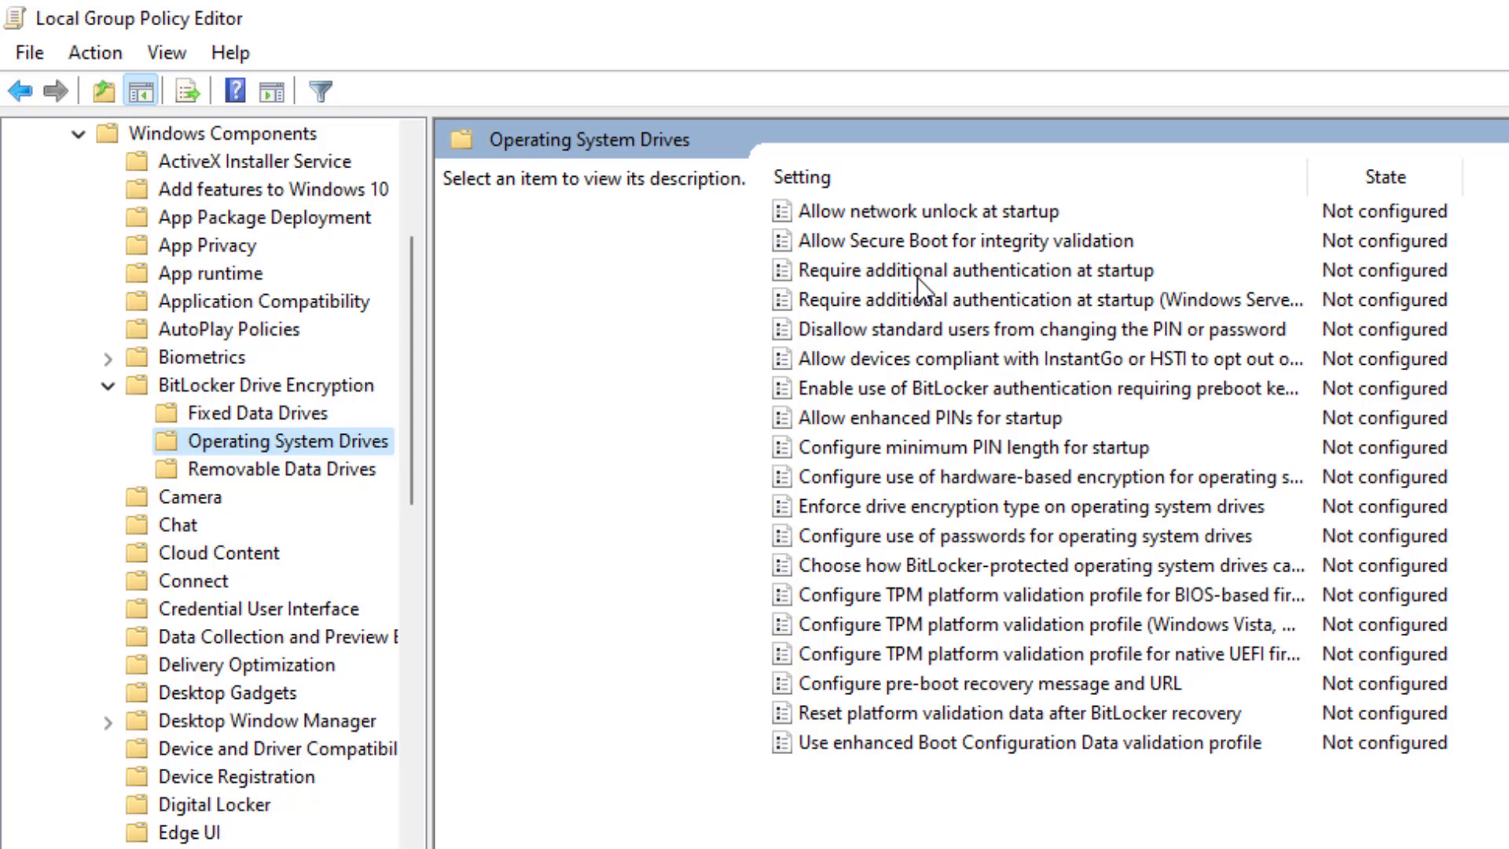
# Step: Set the "Require additional authentication at startup" policy to Enabled, keep its default TPM options, apply it and close the policy editor
pyautogui.click(1054, 271)
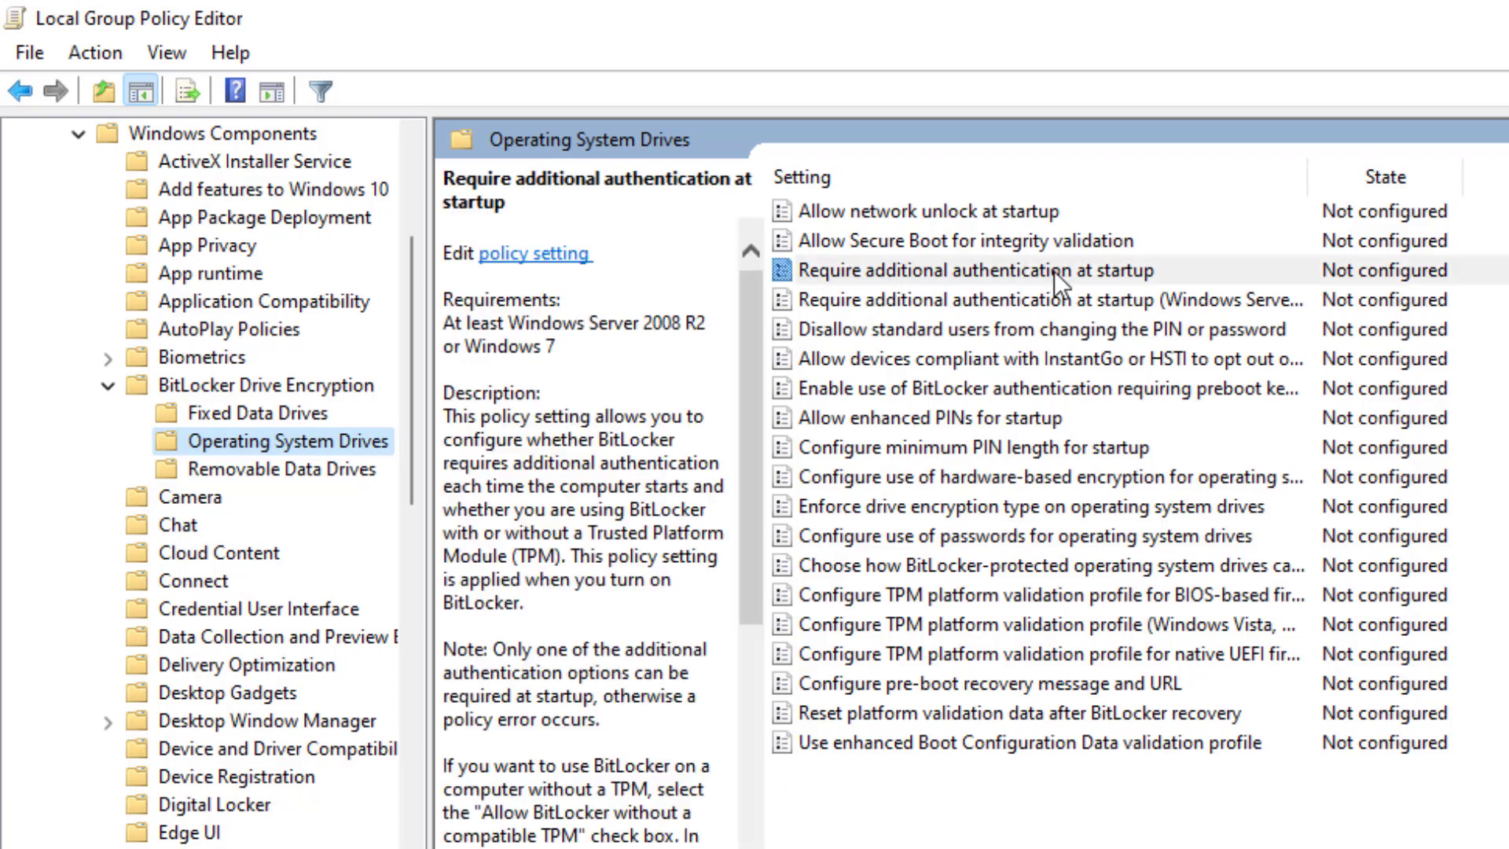
pyautogui.doubleClick(1045, 272)
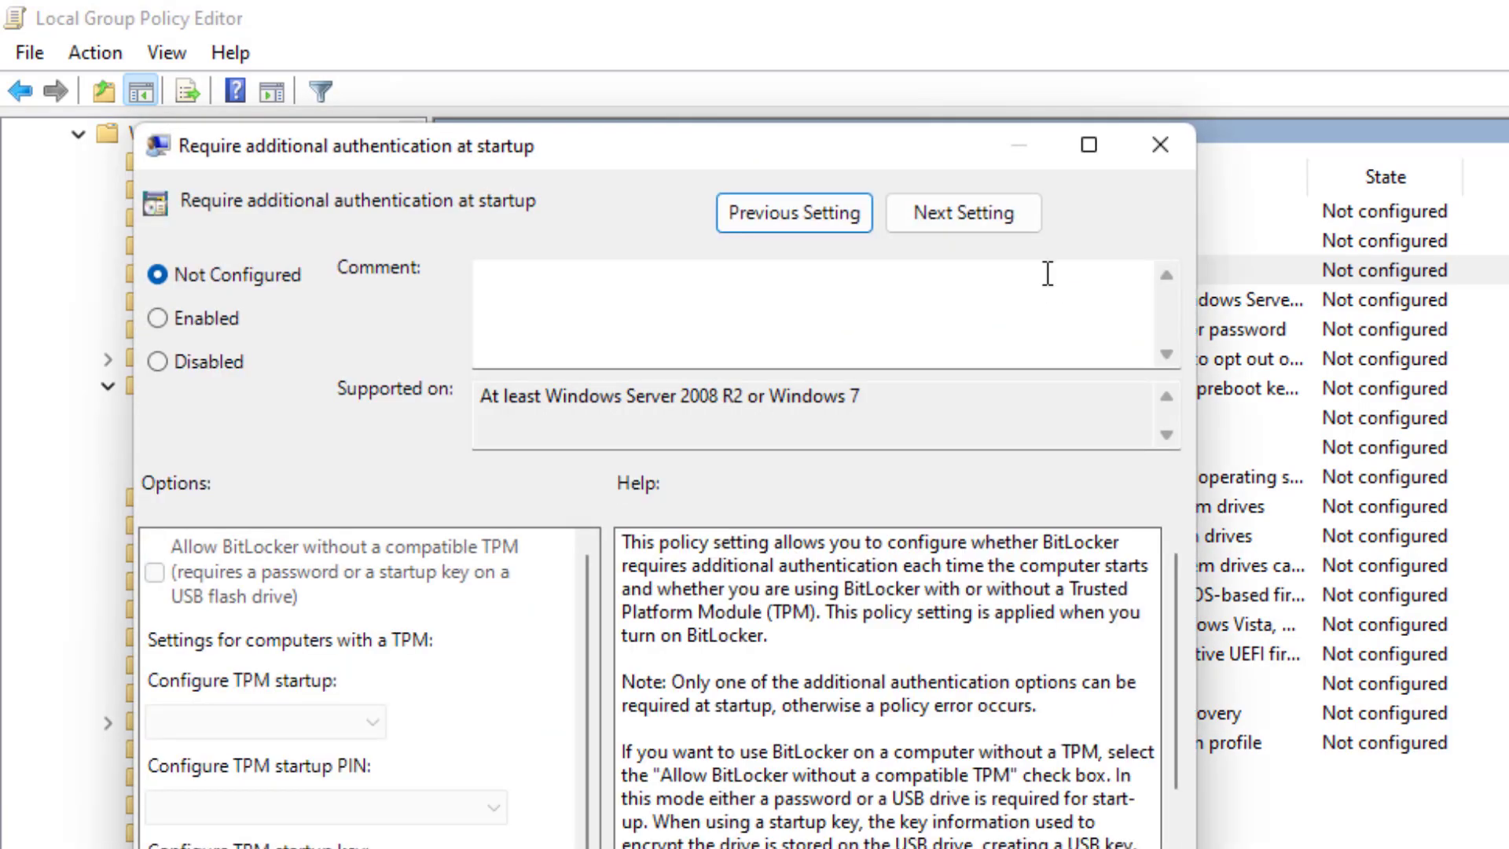
pyautogui.click(214, 329)
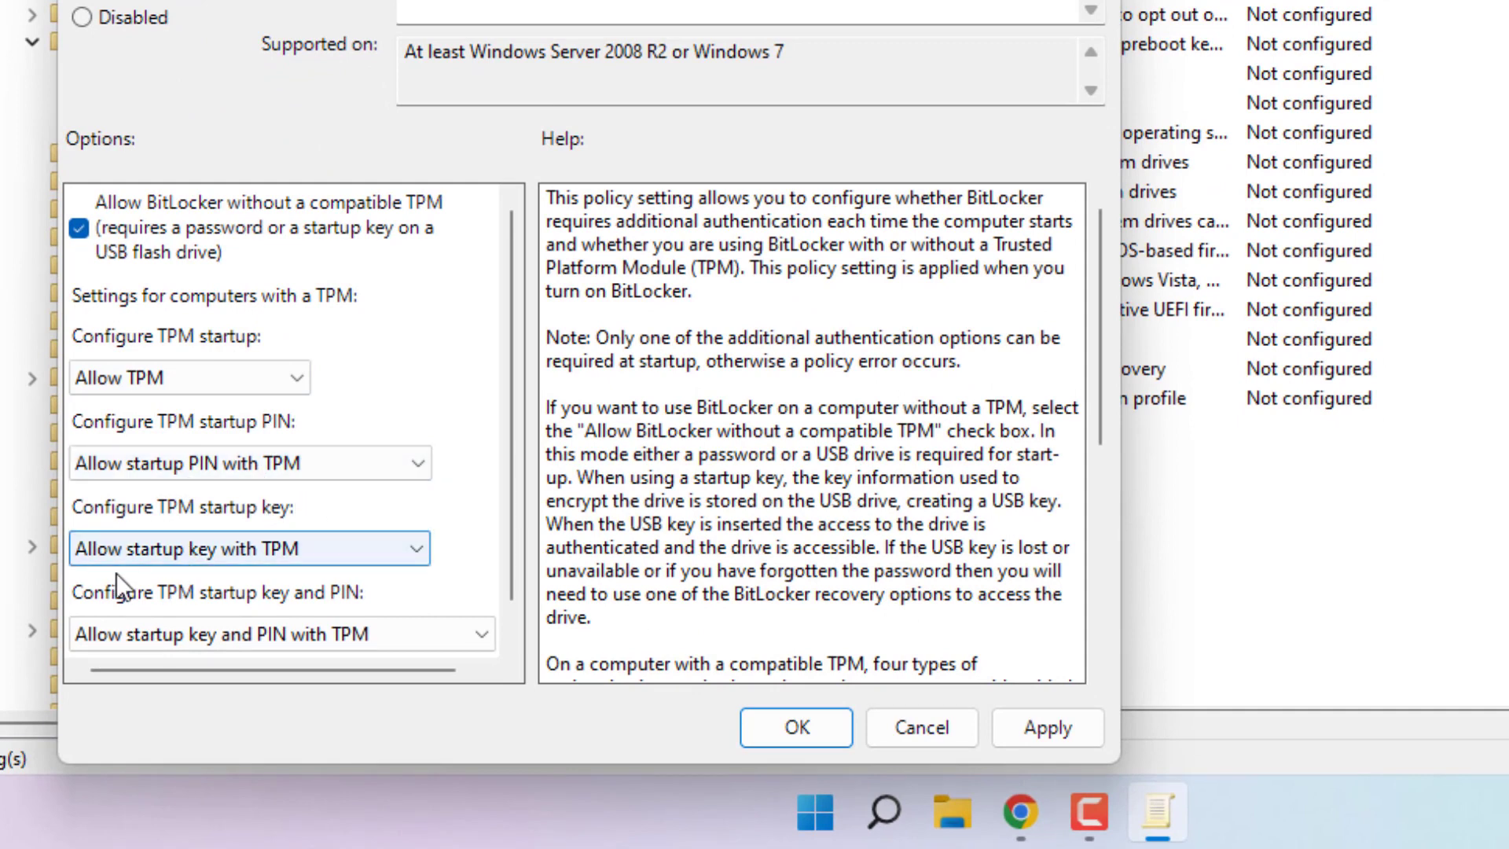
pyautogui.moveTo(510, 440); pyautogui.dragTo(510, 495)
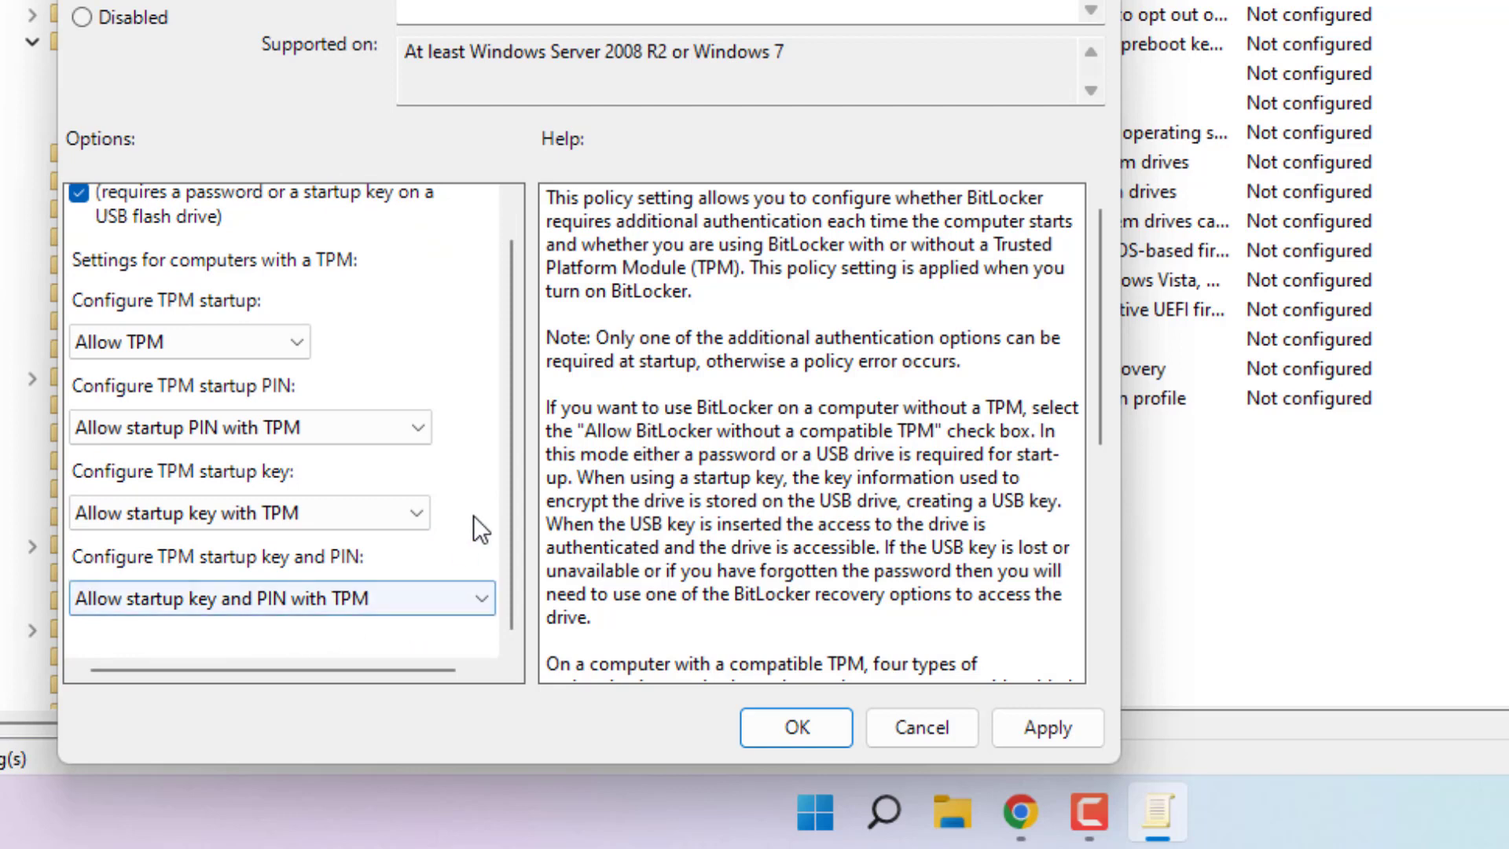
pyautogui.moveTo(508, 451); pyautogui.dragTo(512, 427)
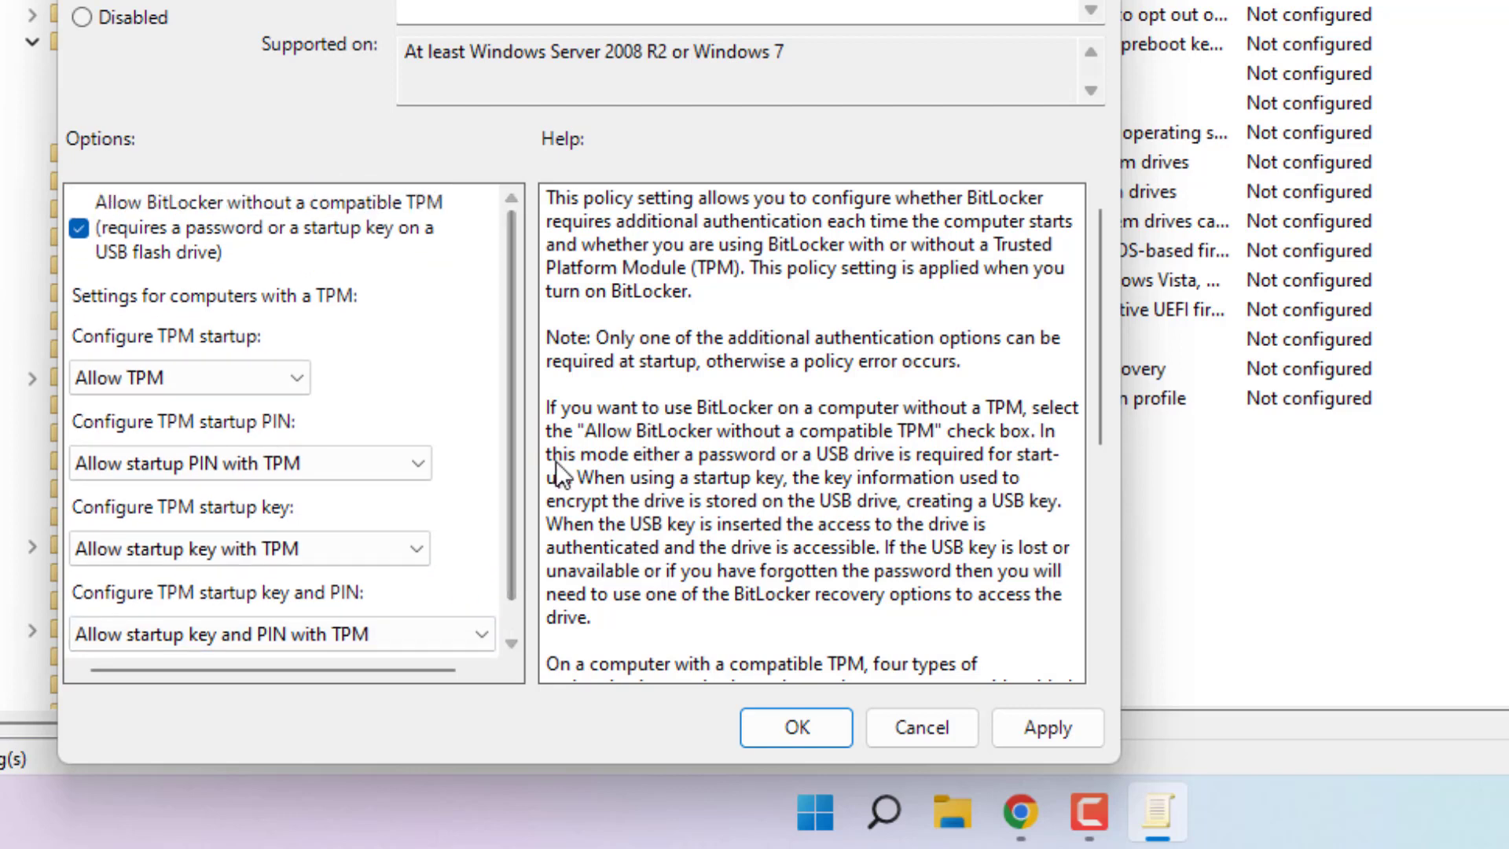
pyautogui.click(1031, 720)
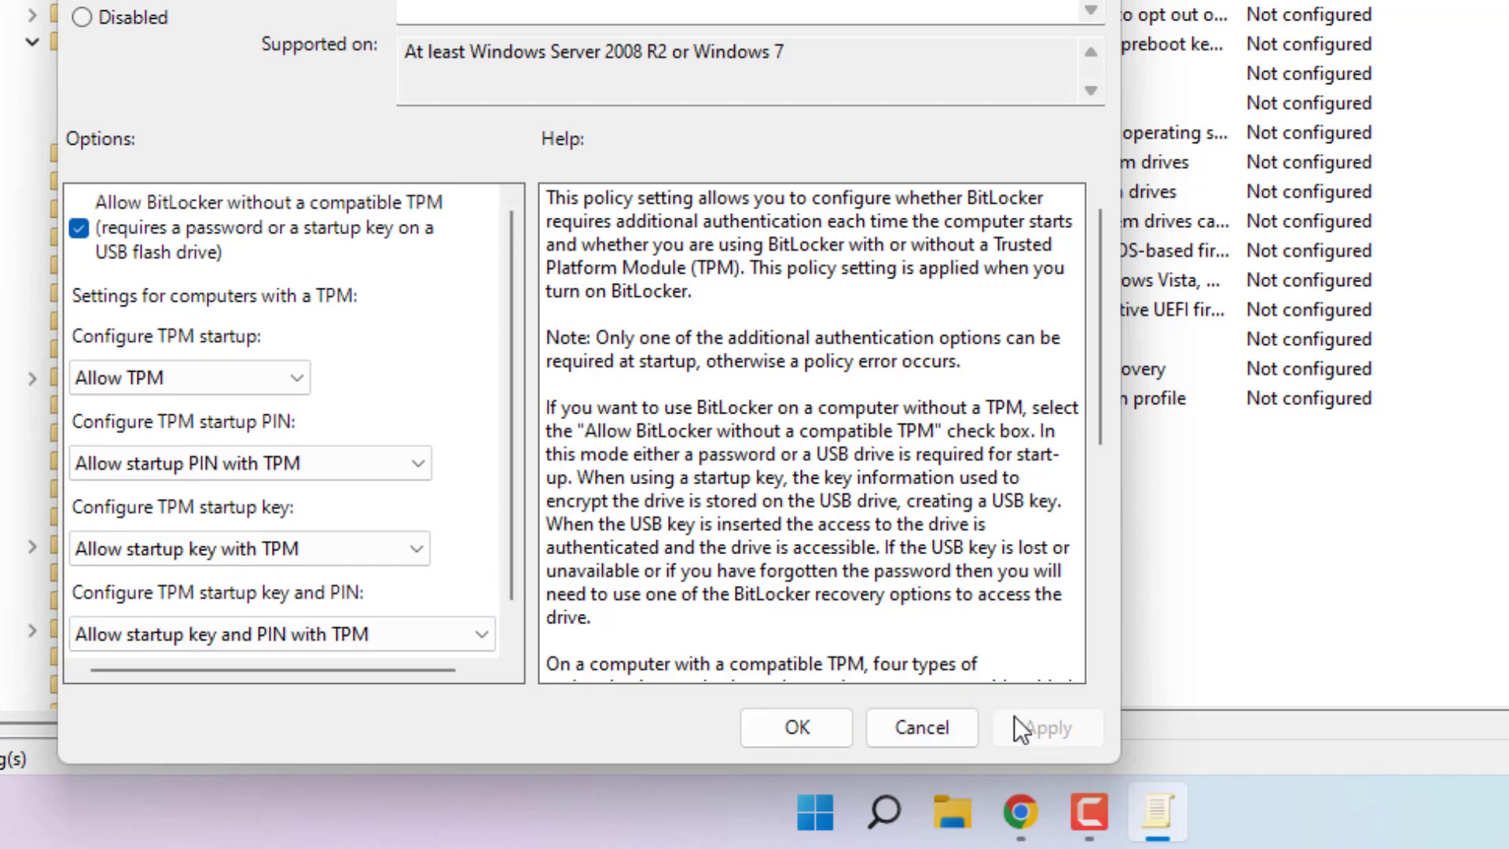
pyautogui.click(809, 723)
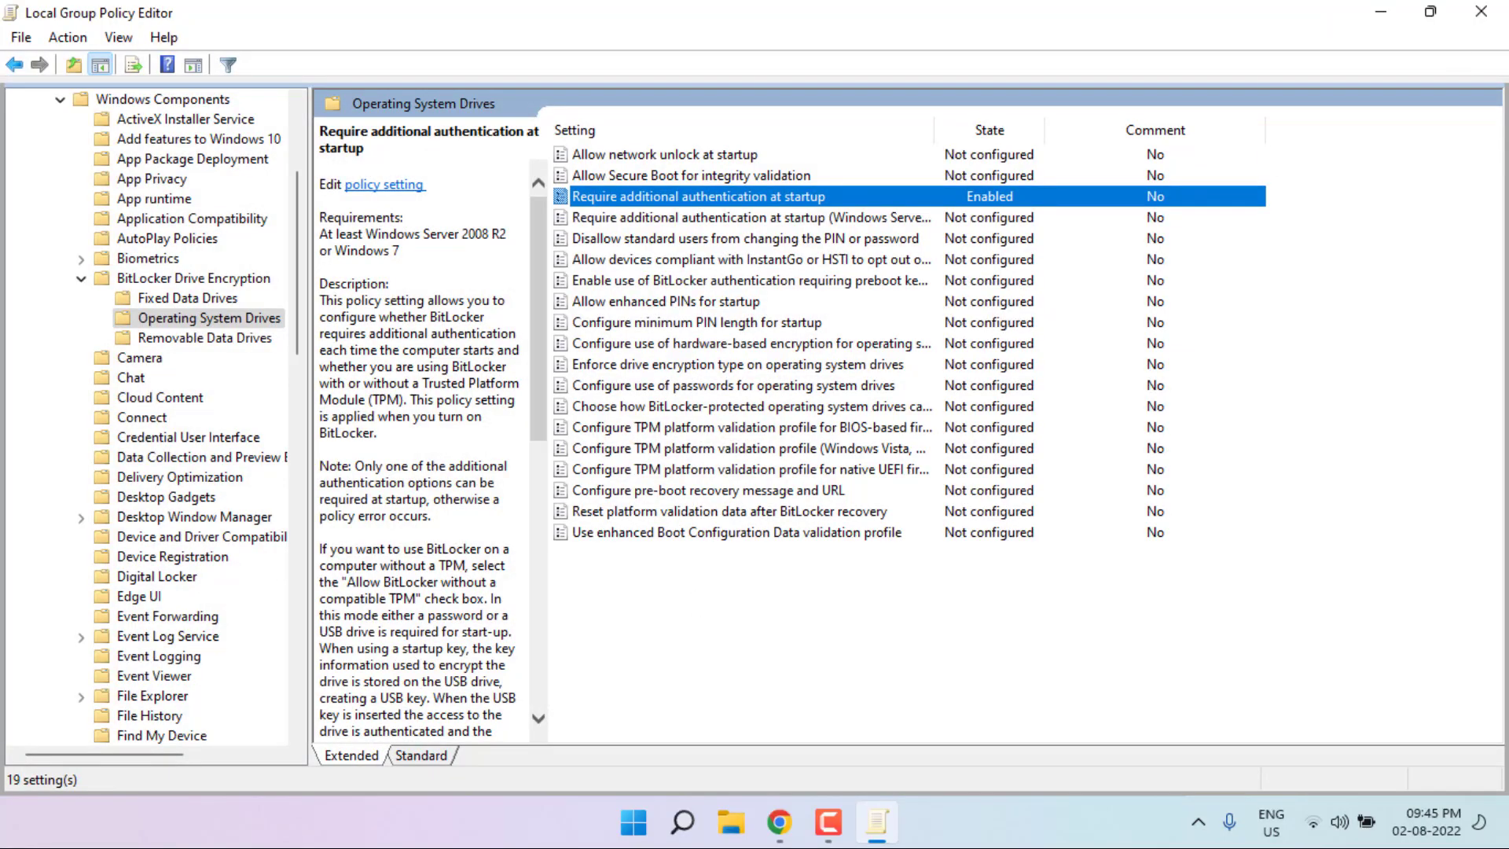
pyautogui.click(1488, 14)
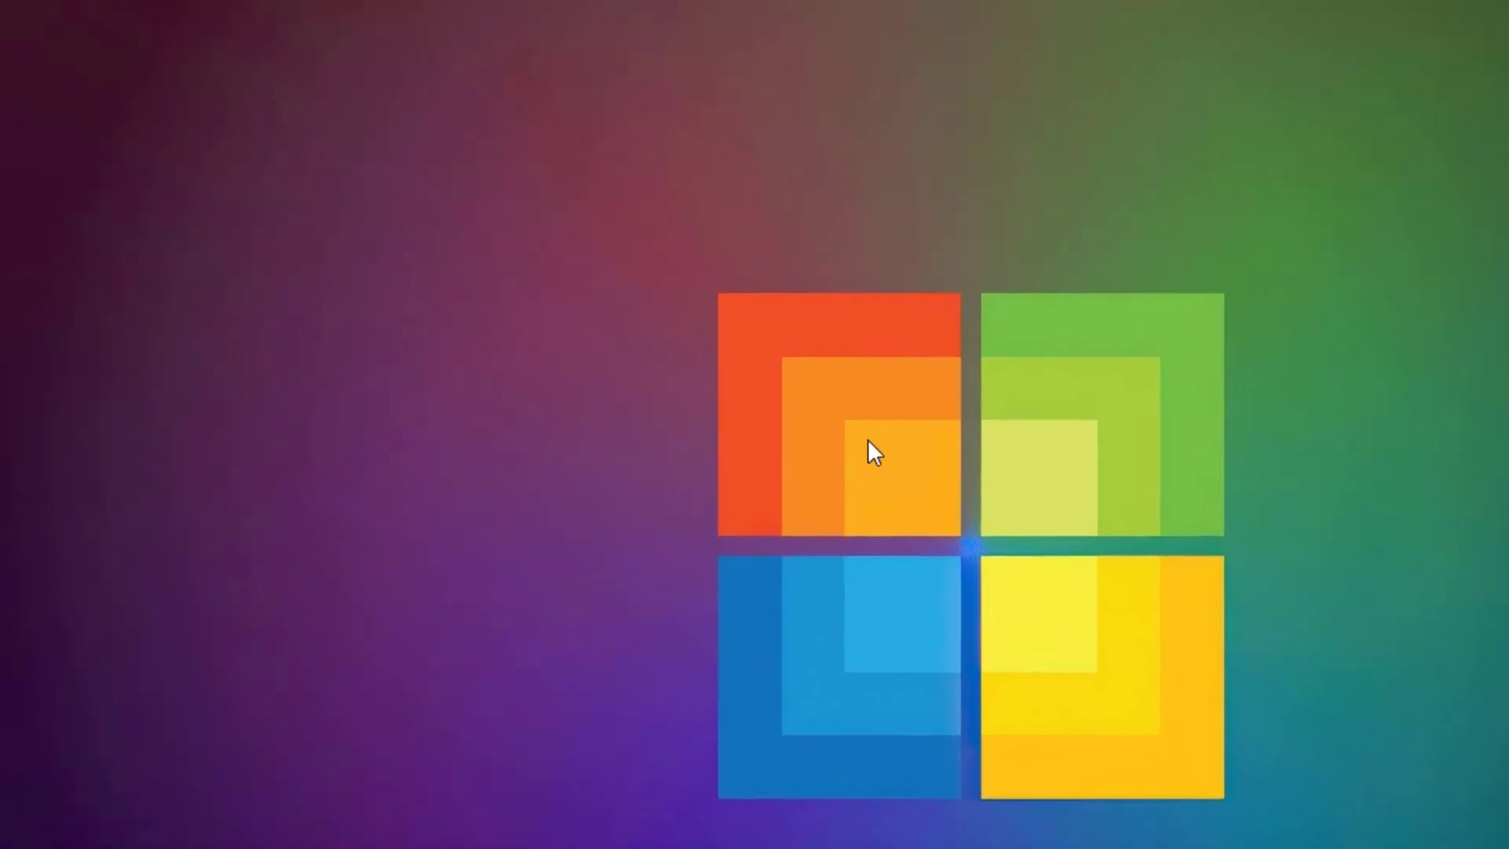
pyautogui.hotkey('alt', 'F4')
pyautogui.press('Down')
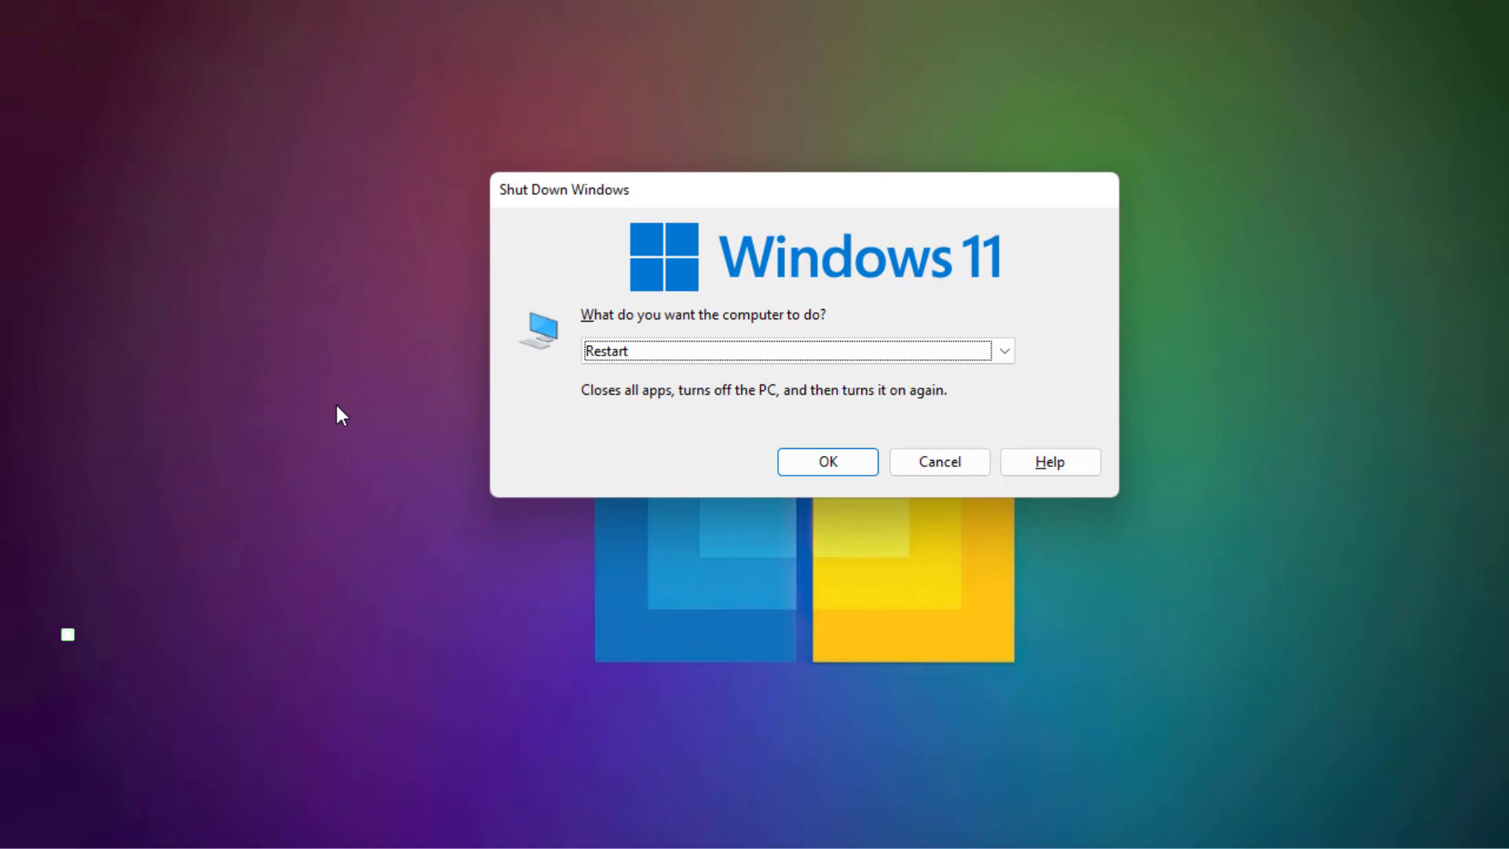
pyautogui.press('Escape')
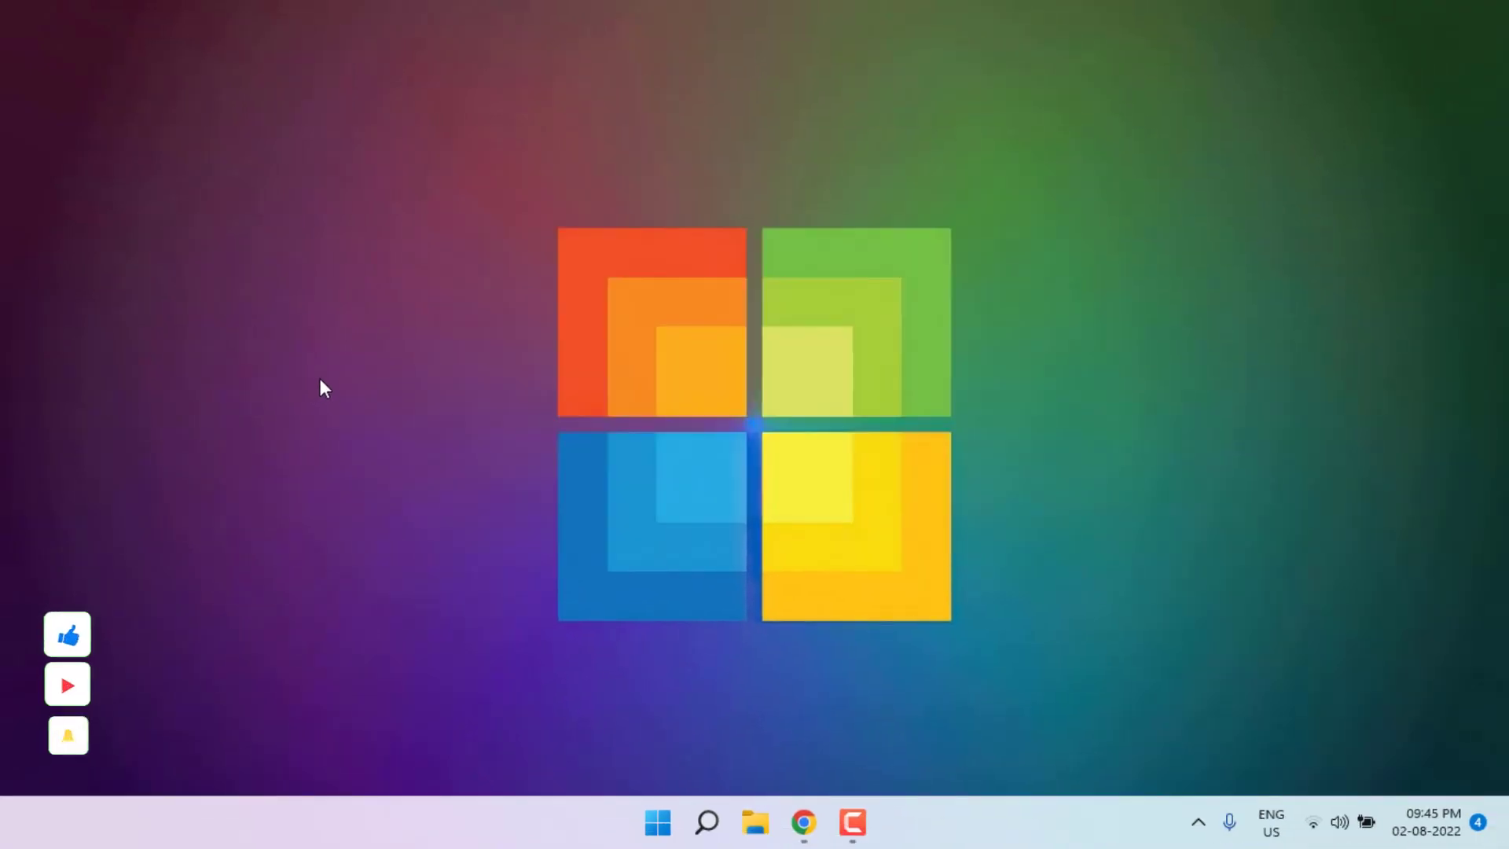
# Step: Search for VALORANT among the installed apps and launch it
pyautogui.press('super')
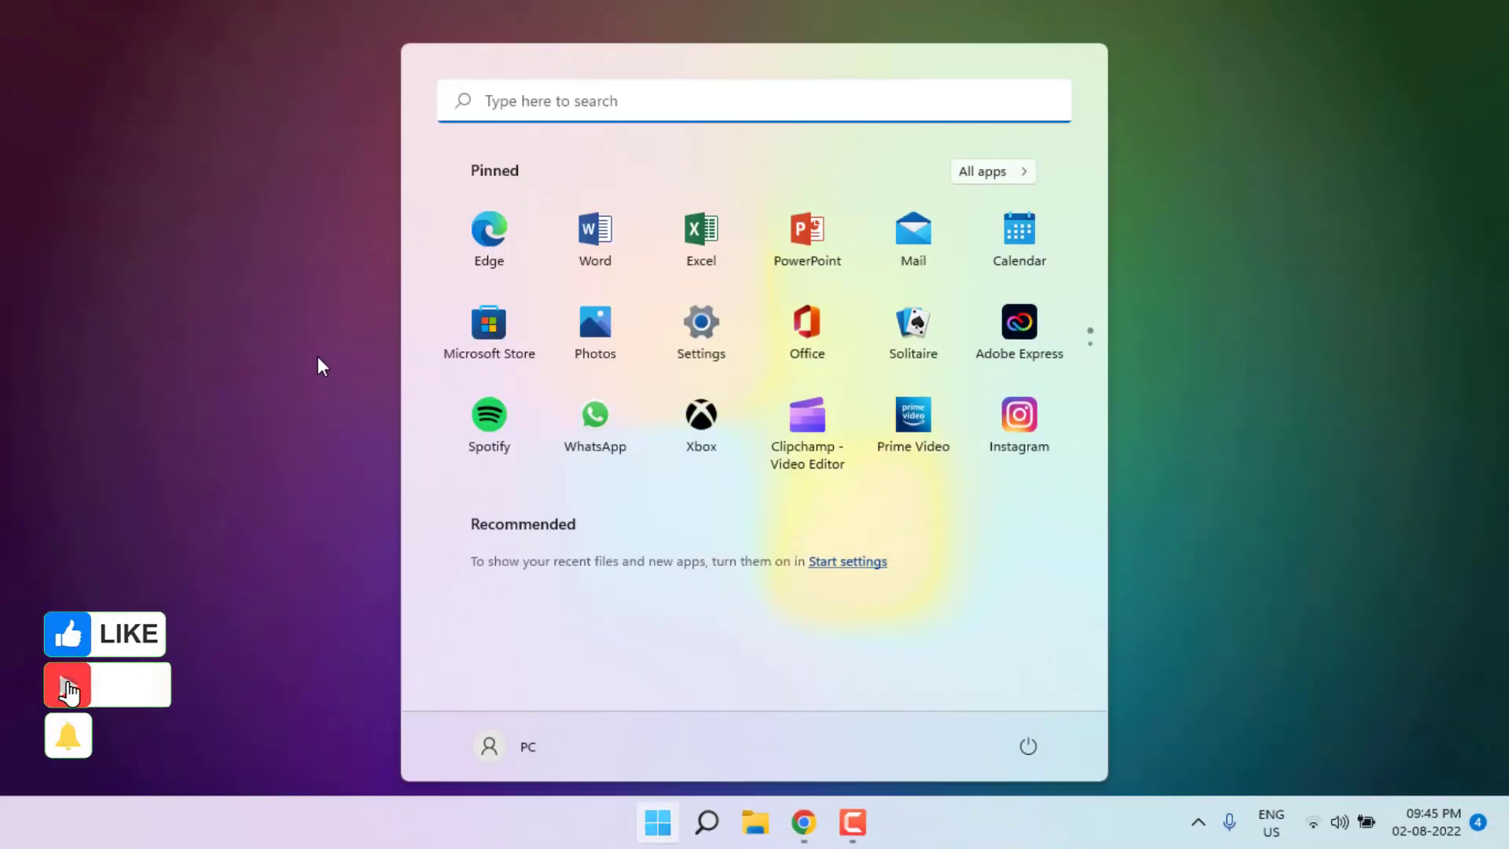
pyautogui.write('va')
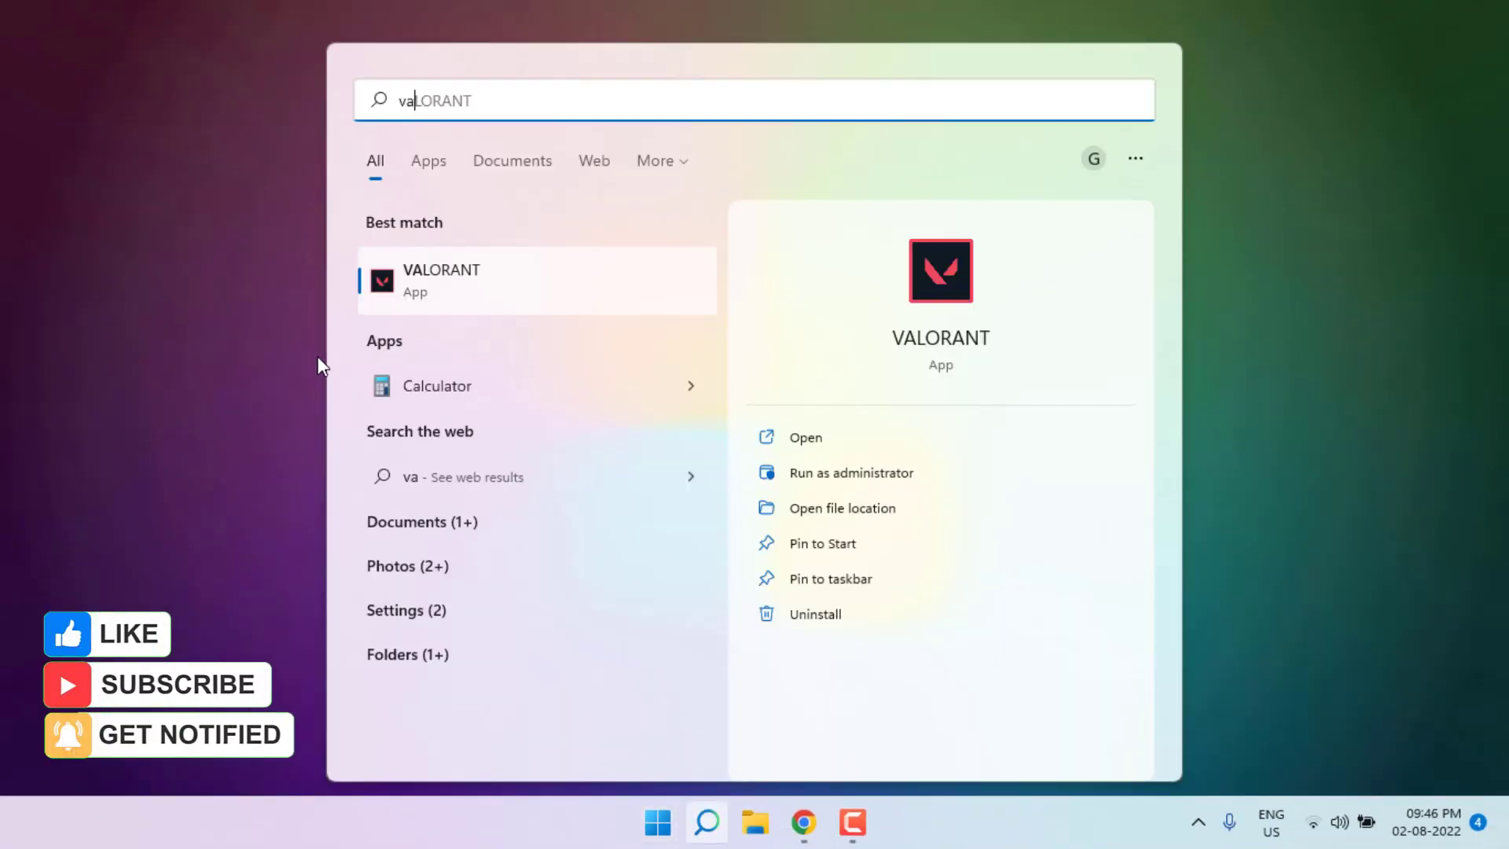
pyautogui.press('Return')
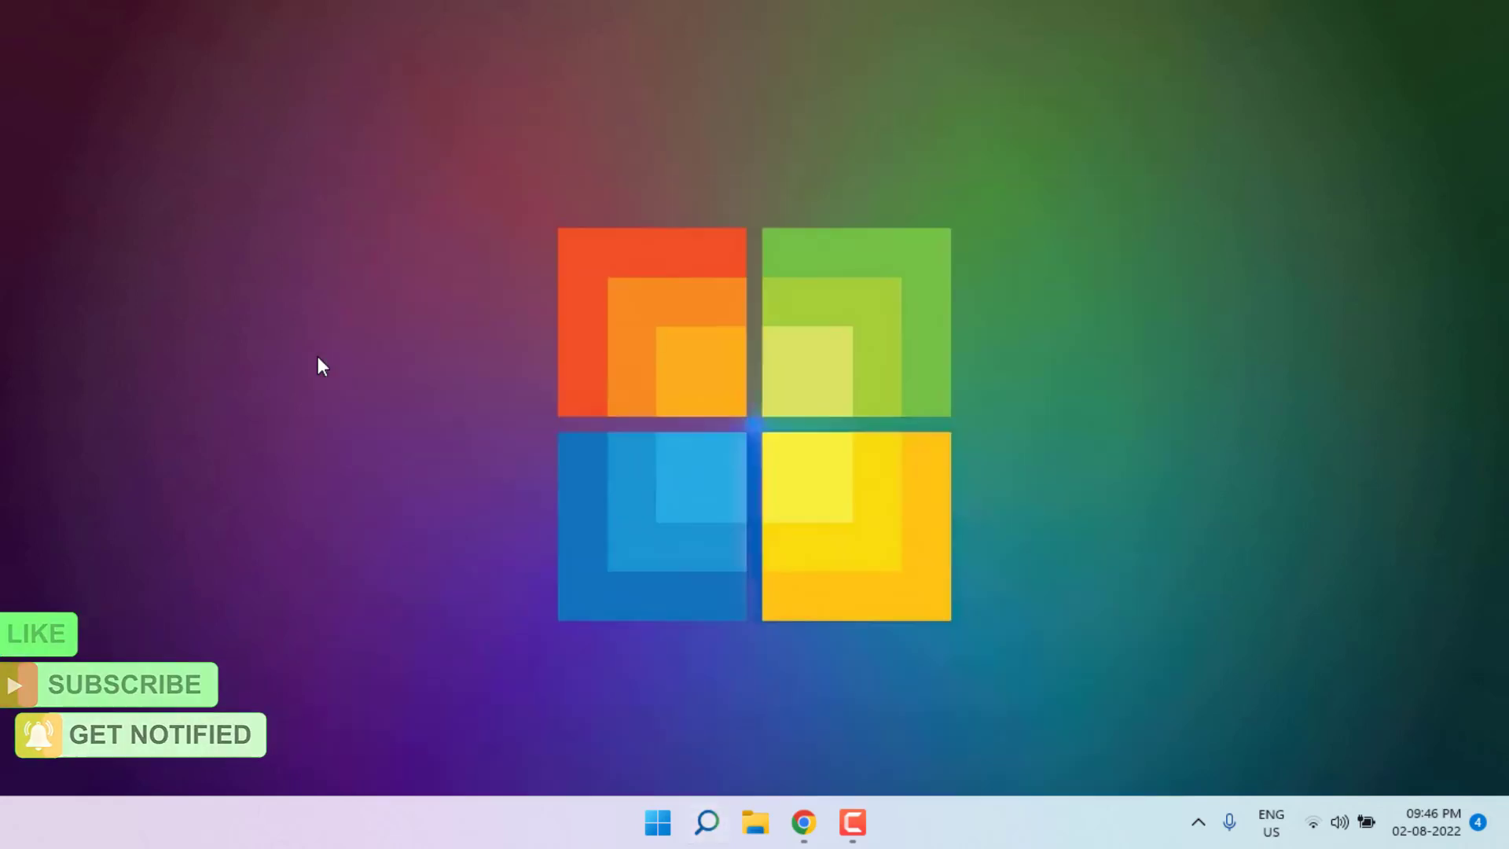